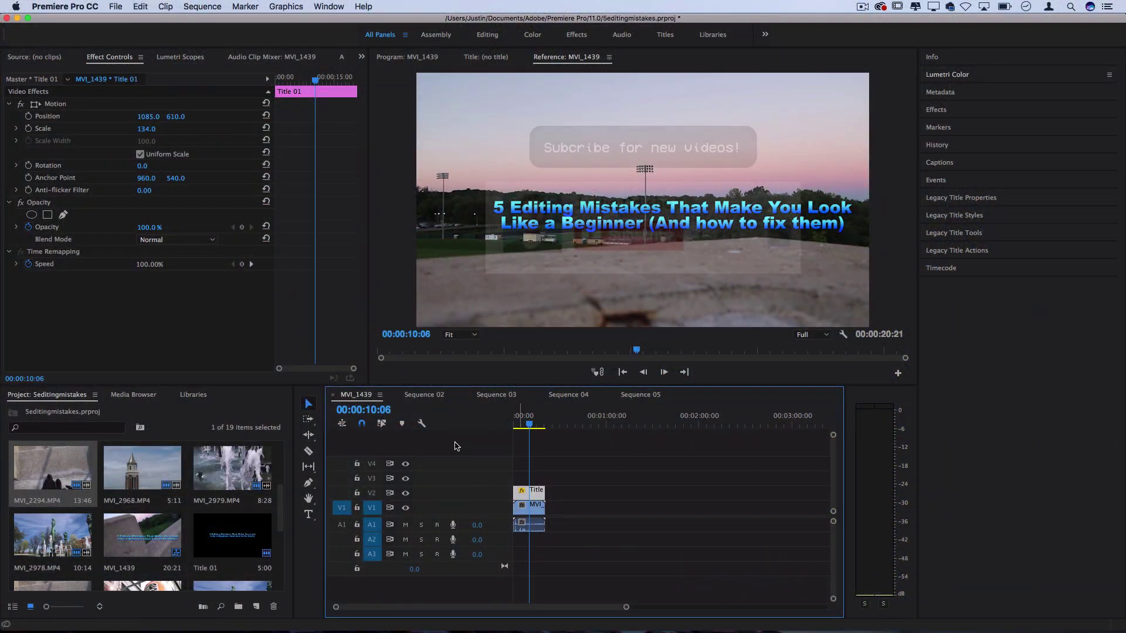
Look through the Sequence 02, 03 and 04 edits, then return to the MVI_1439 sequence.
left_click(420, 395)
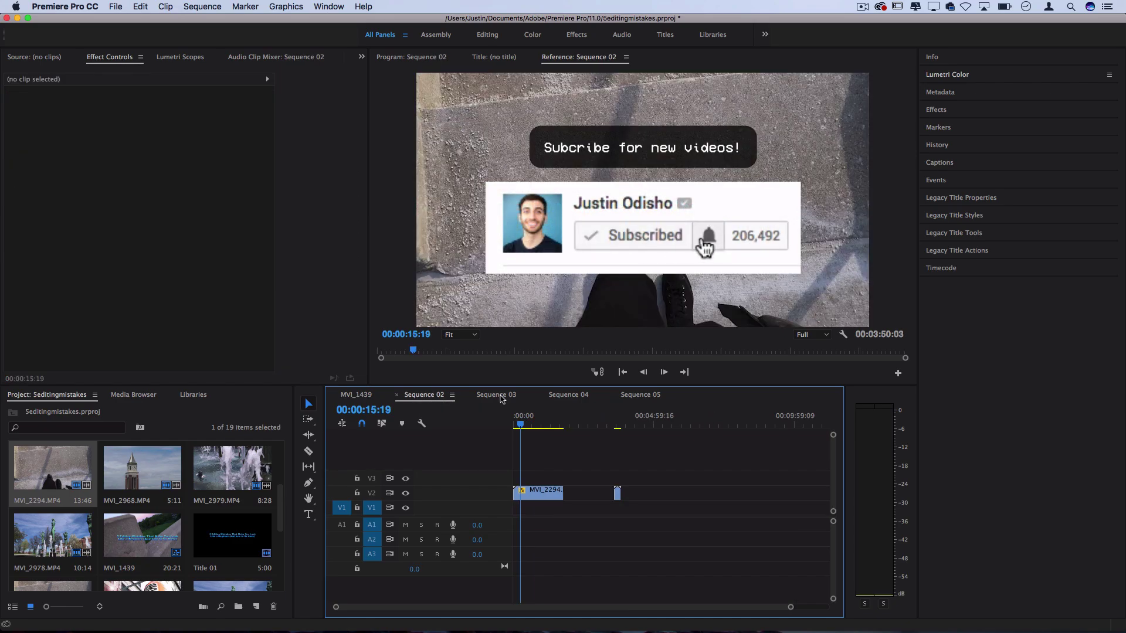
left_click(496, 395)
left_click(572, 395)
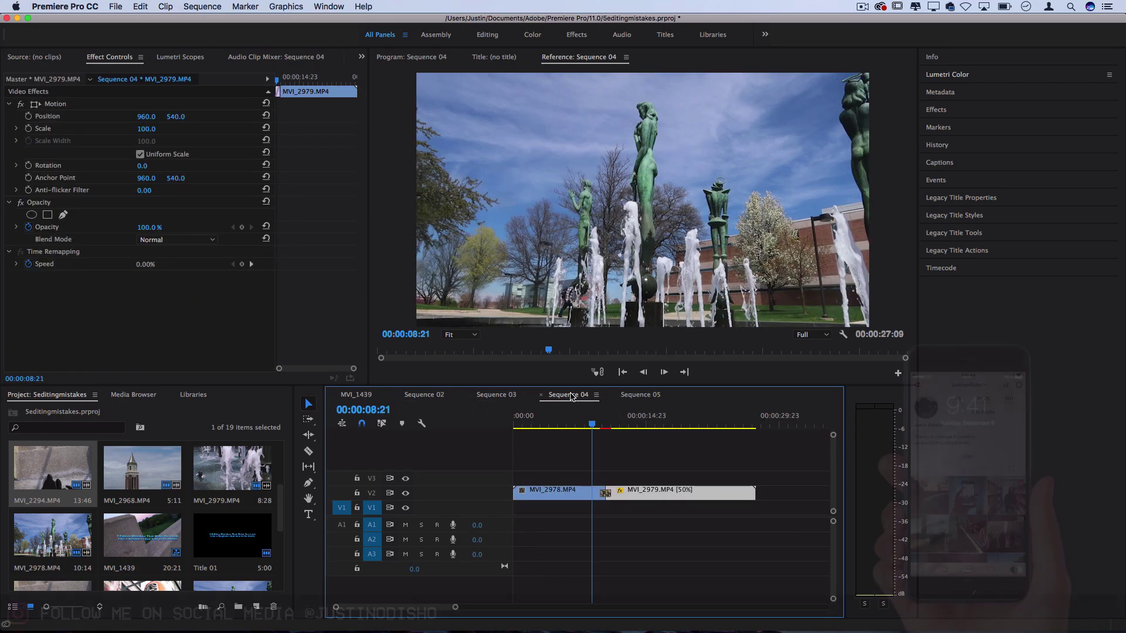
left_click(359, 395)
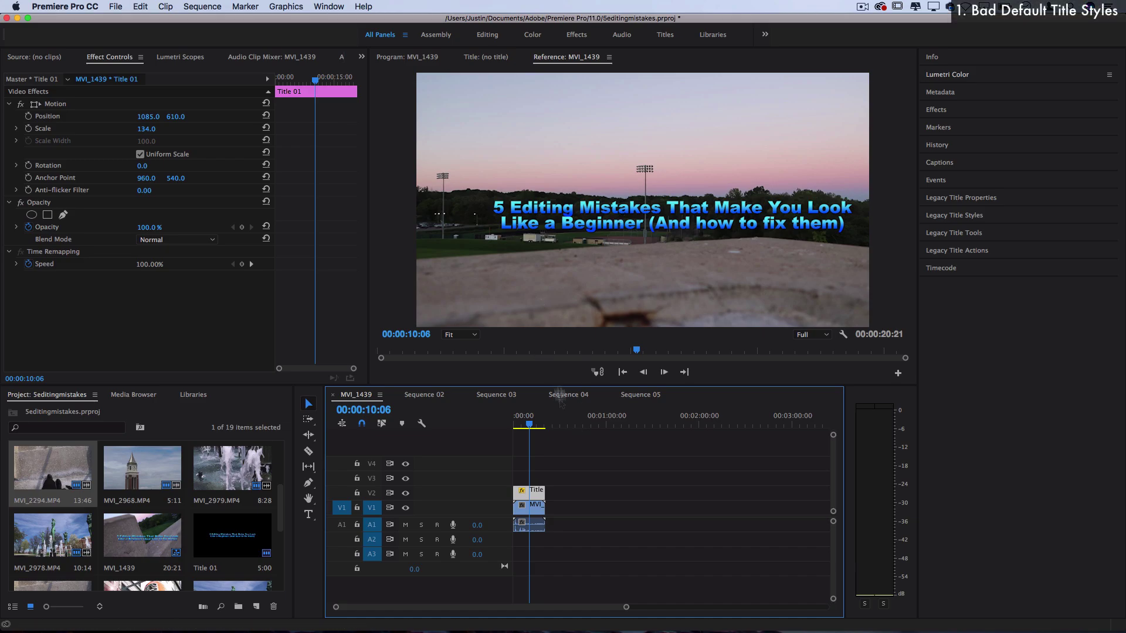
Open the title clip, browse title styles, and open the Essential Graphics Graphic Overlays folder.
double_click(538, 493)
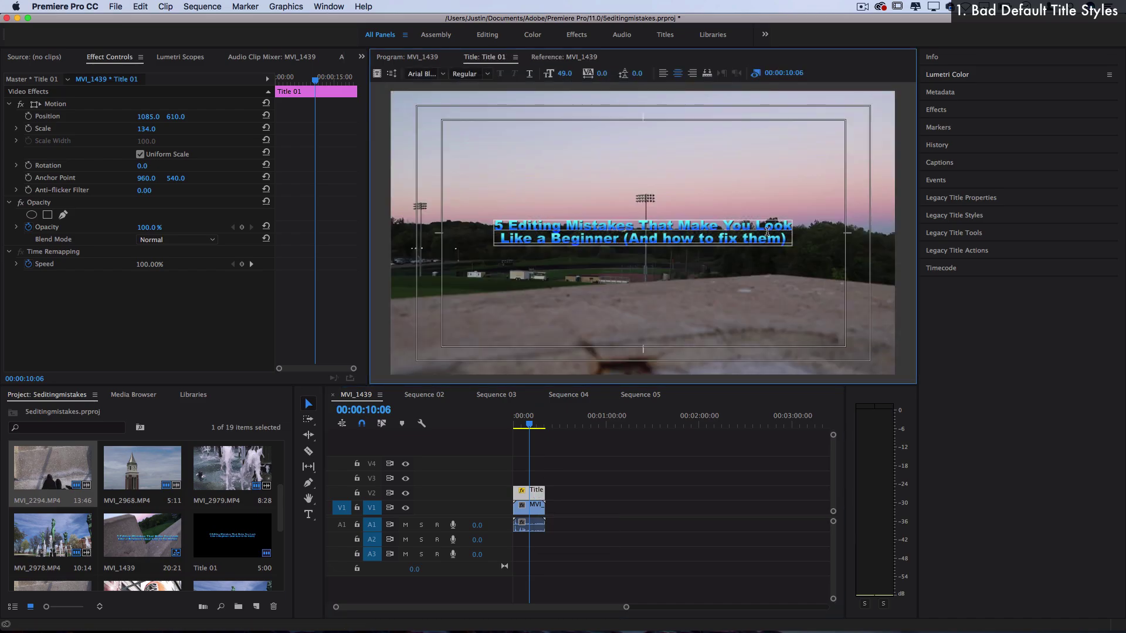
left_click(980, 217)
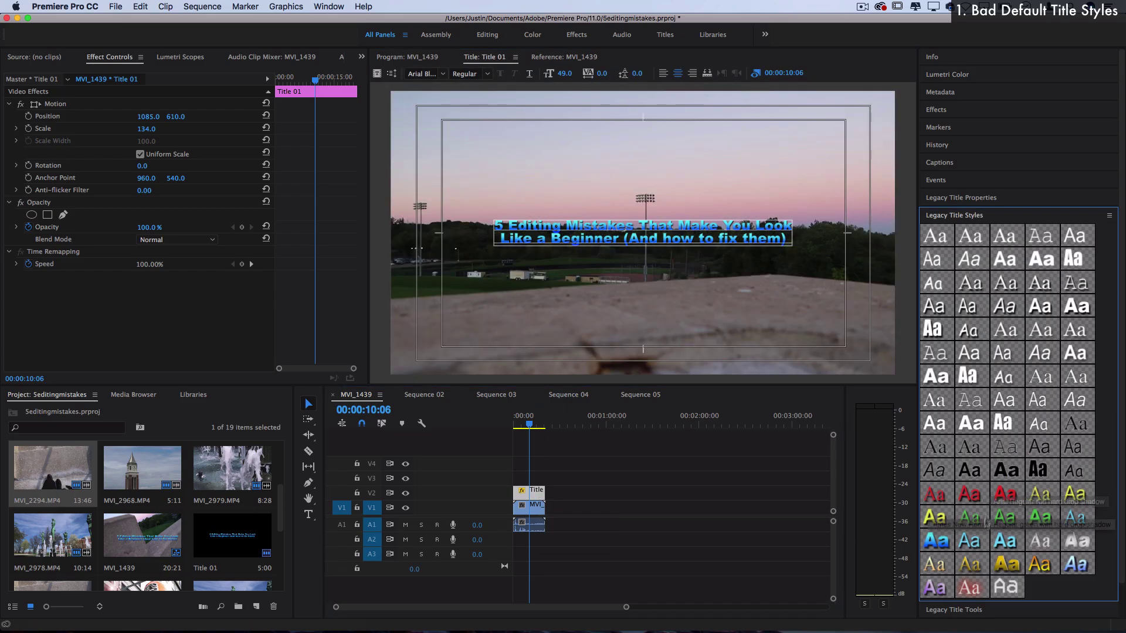
scroll(967, 487, "down", 2)
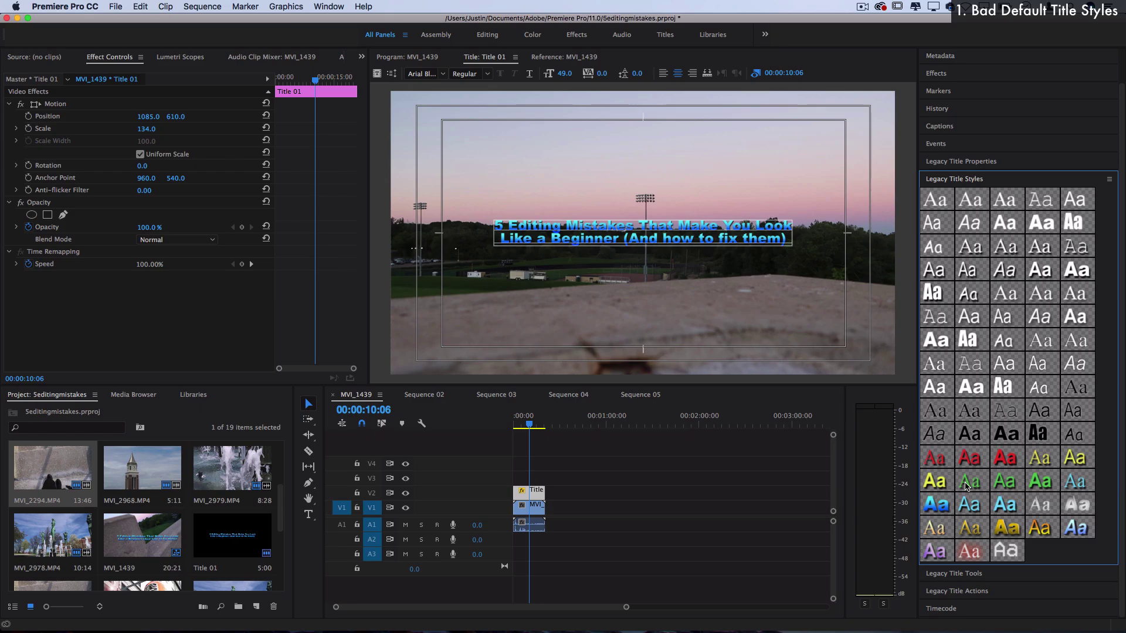
left_click(328, 7)
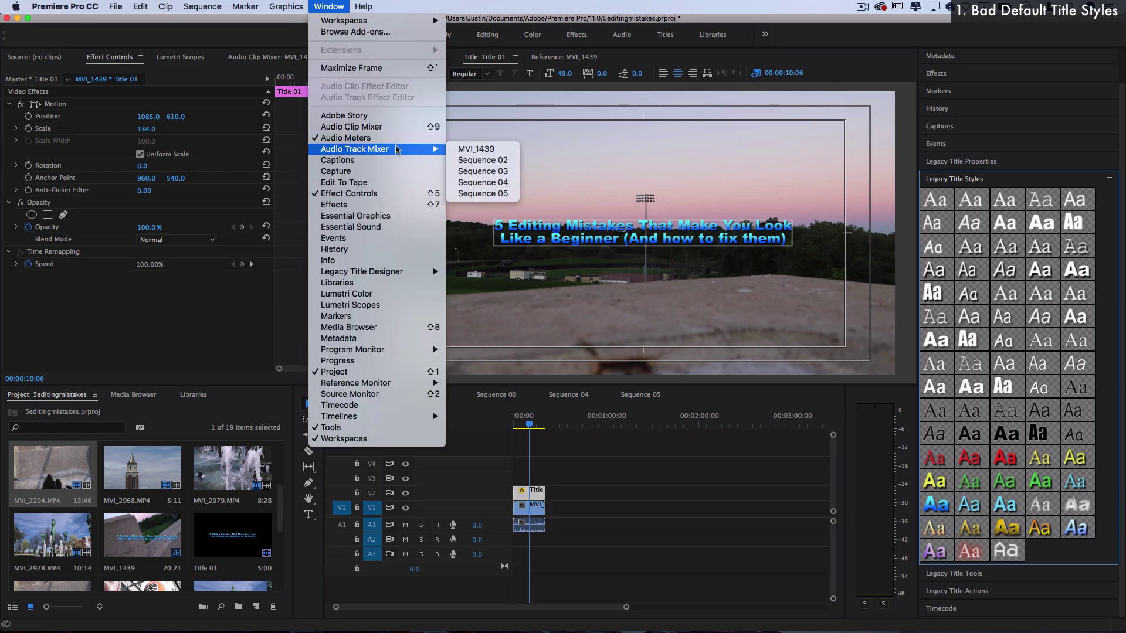
left_click(401, 217)
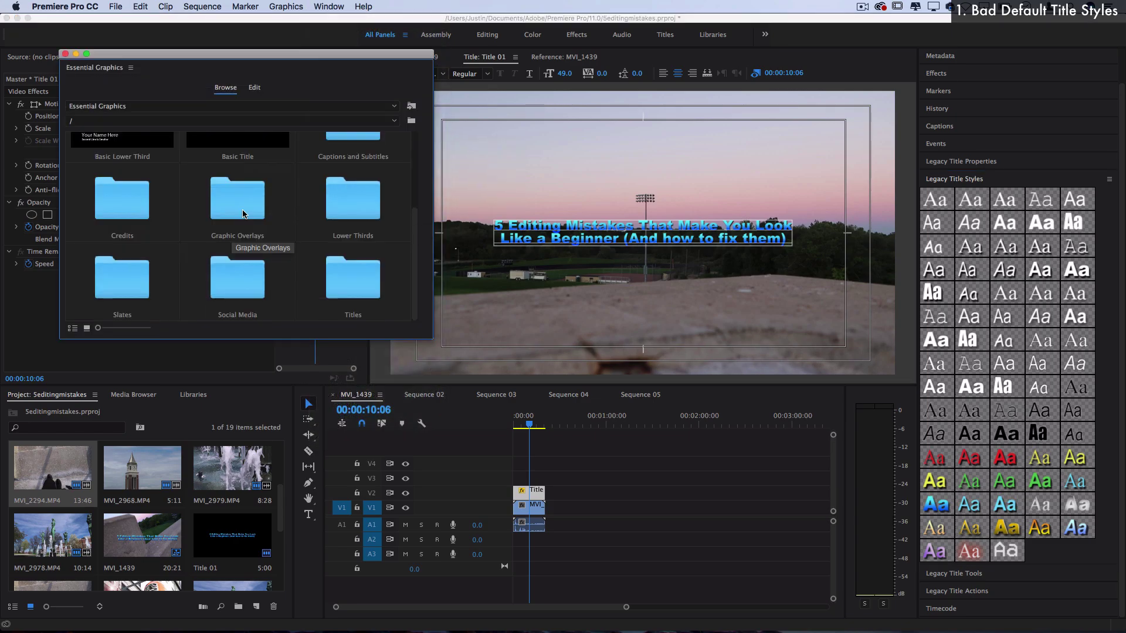
double_click(242, 197)
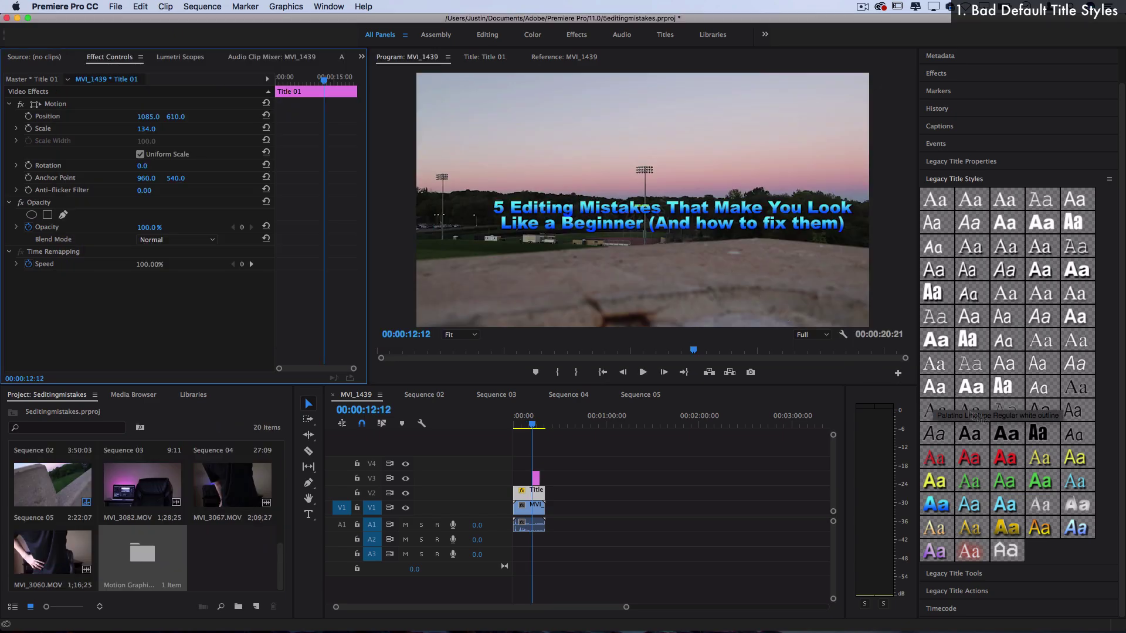
Try green serif and yellow sans title styles, then revert the title to bold blue.
left_click(969, 481)
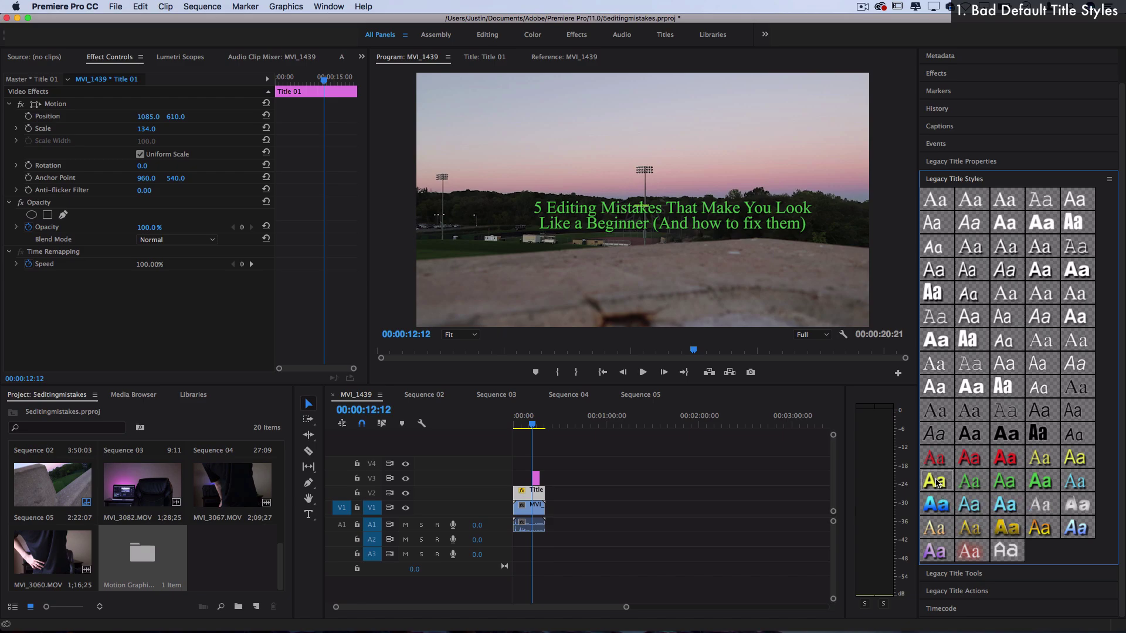
left_click(935, 481)
left_click(936, 504)
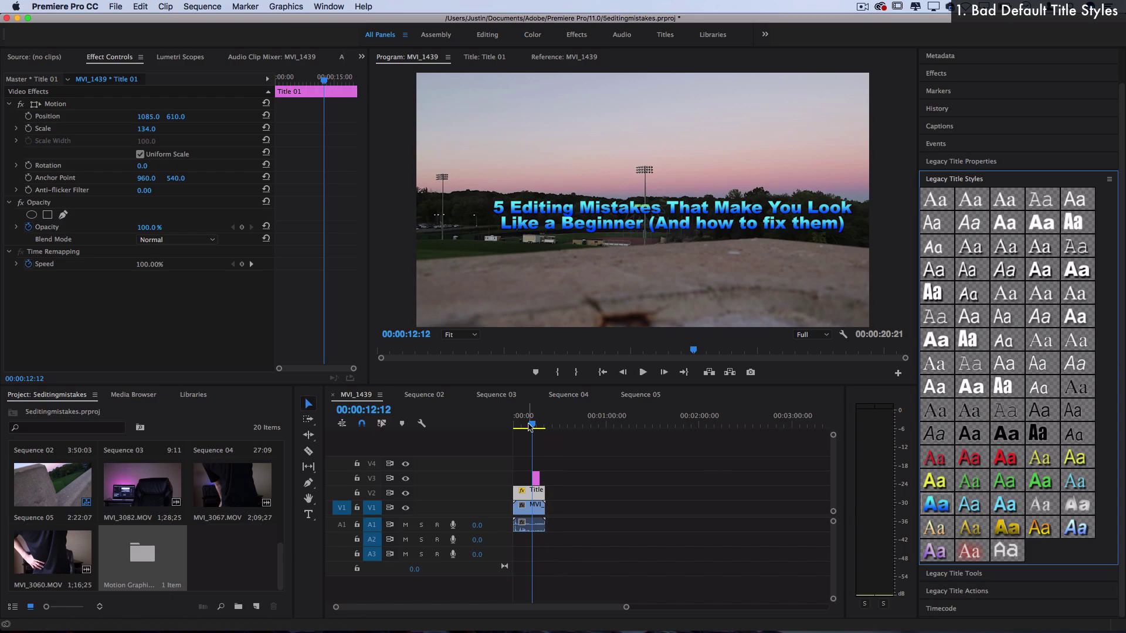
Delete the default title clip and replay the SUBSCRIBE overlay animation.
left_click(536, 426)
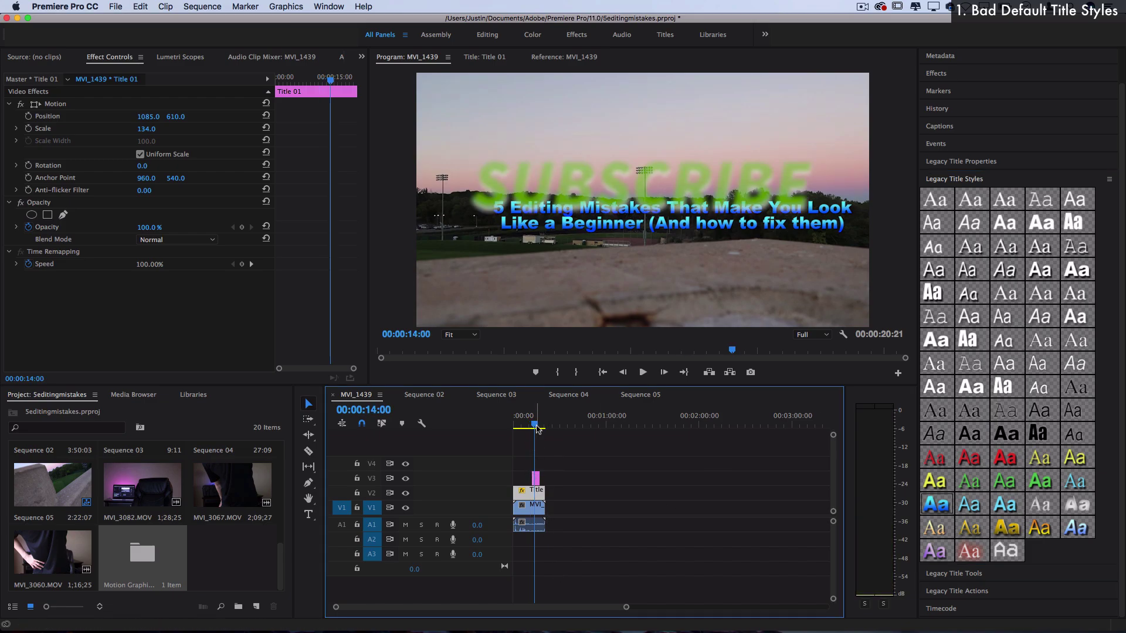
key("Delete")
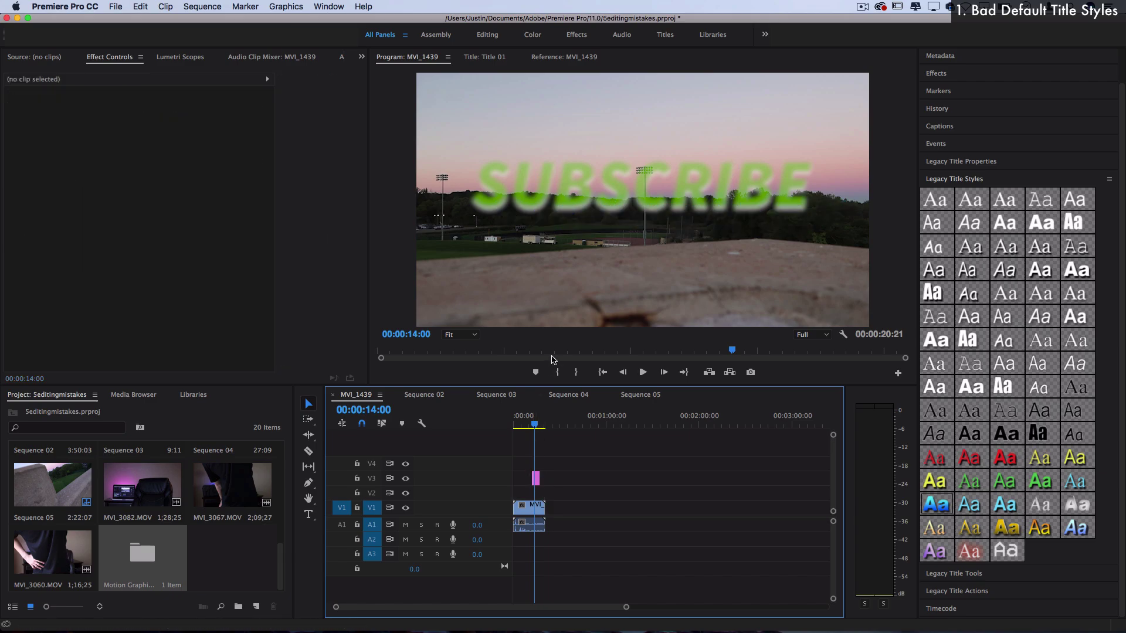
key("space")
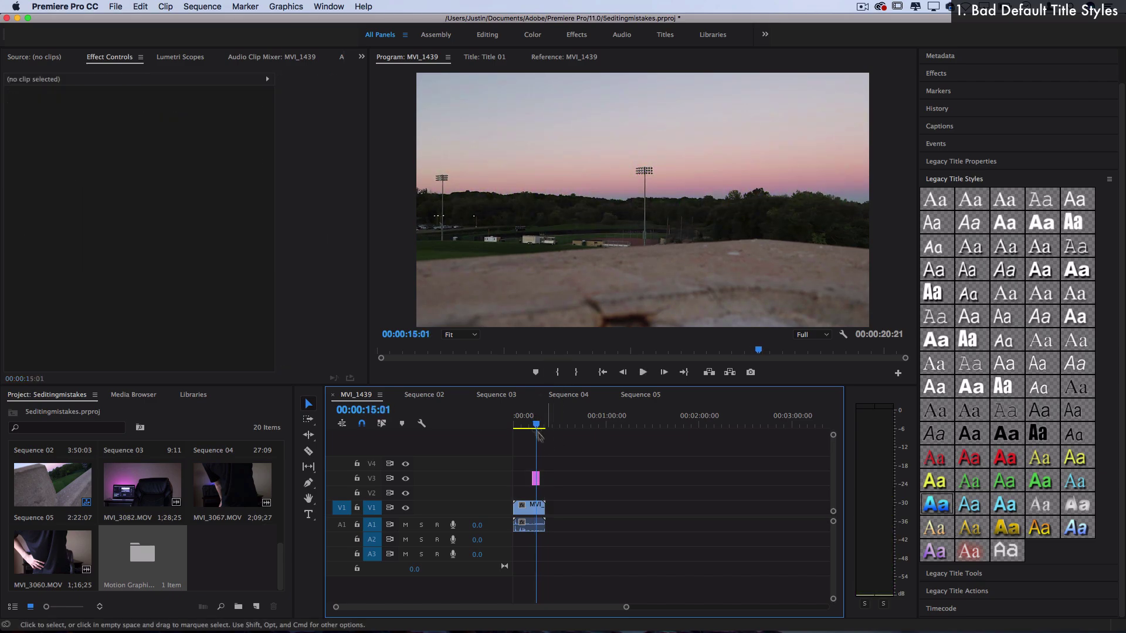
left_click_drag(534, 425, 531, 427)
key("space")
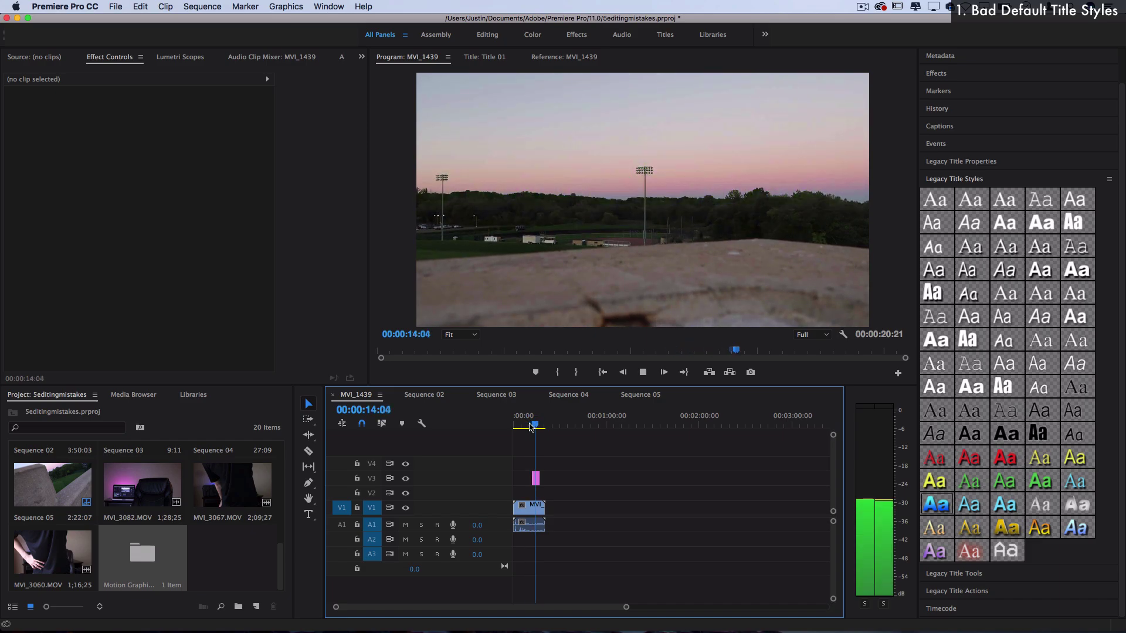
key("space")
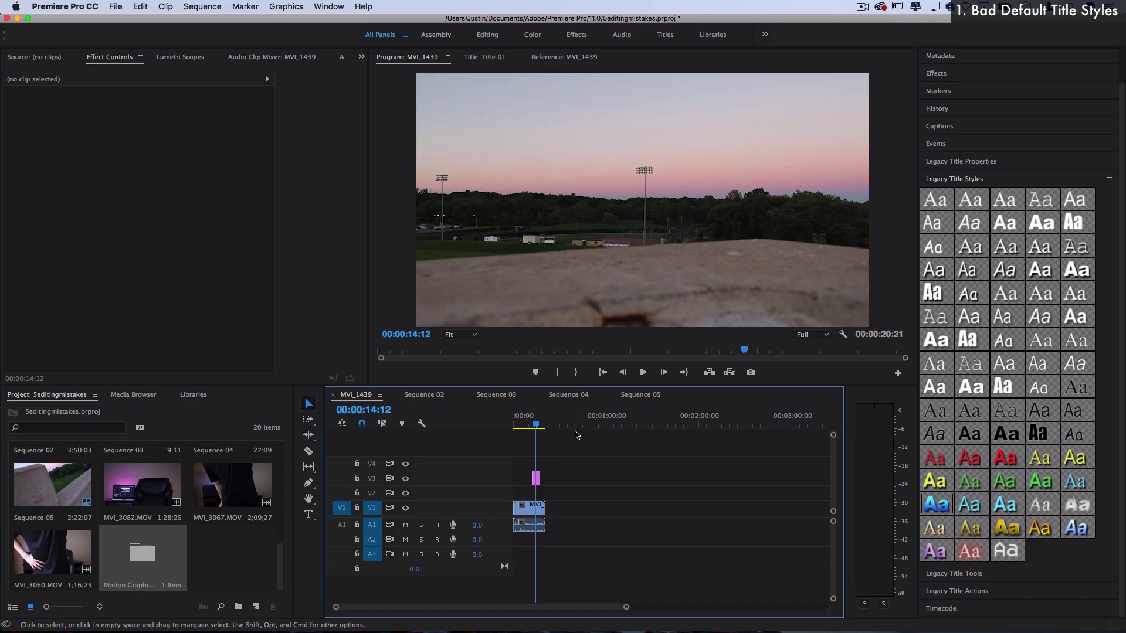
Select the overlay and footage clips, then just the SUBSCRIBE overlay, and clear the selection.
left_click_drag(565, 459, 505, 508)
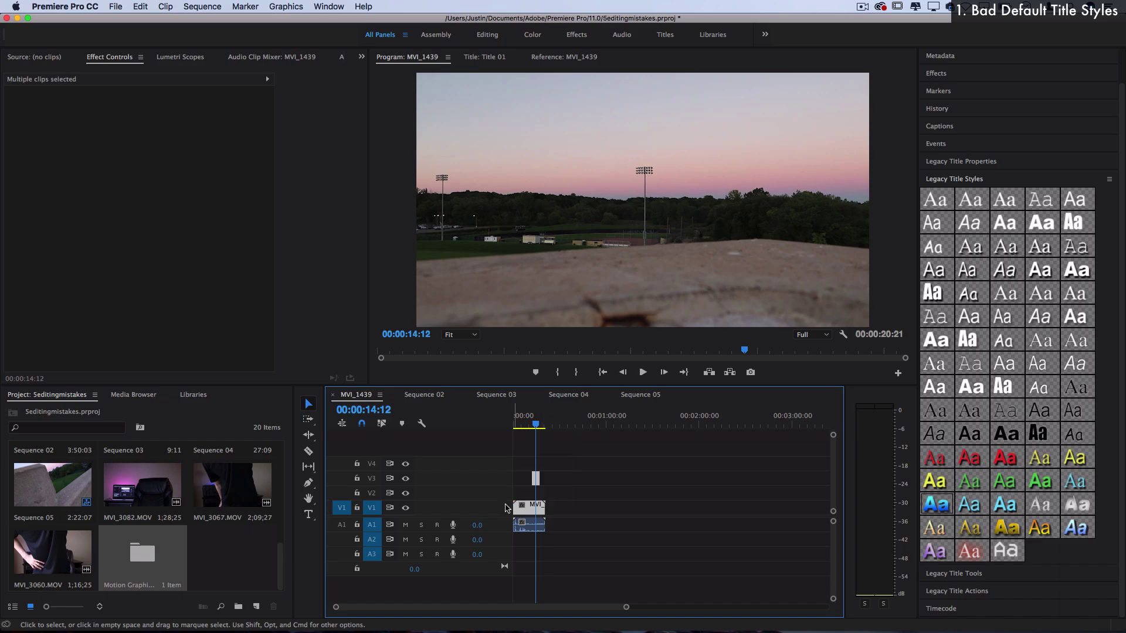
left_click(566, 469)
left_click_drag(595, 456, 513, 488)
left_click(513, 489)
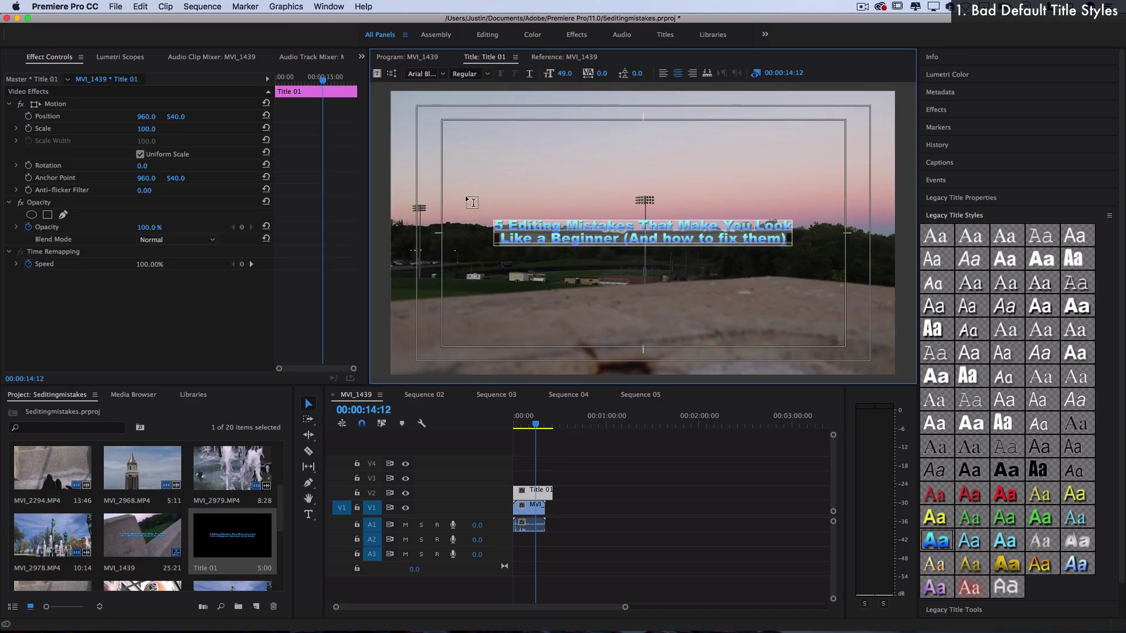
Give Title 01 Futura Condensed, centre alignment and font size 83, then review it.
left_click(441, 74)
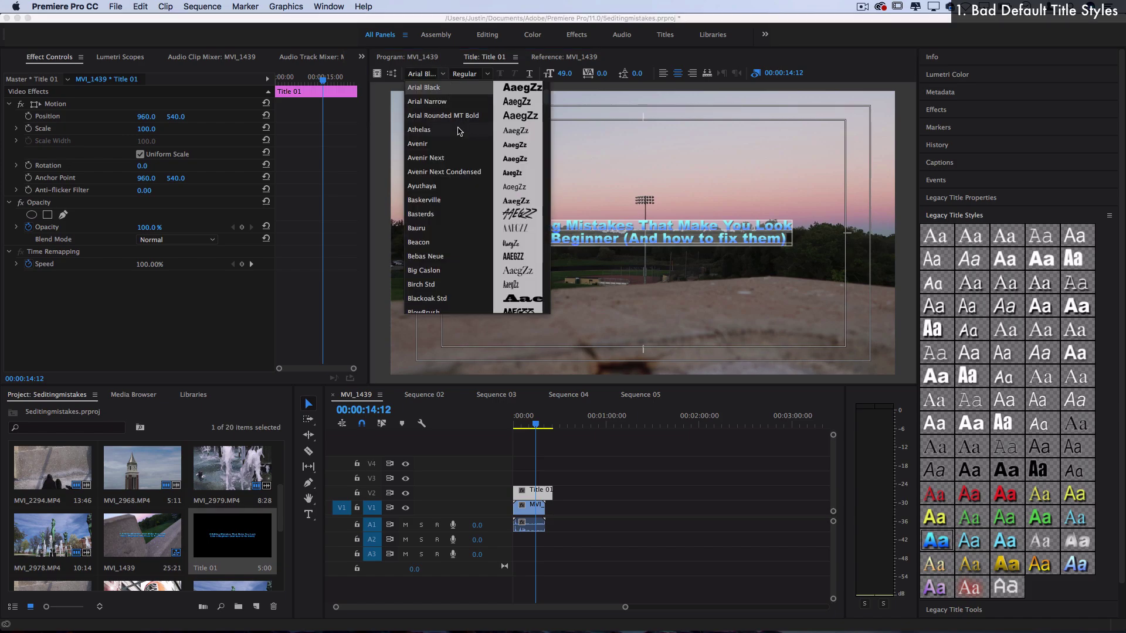
key("f")
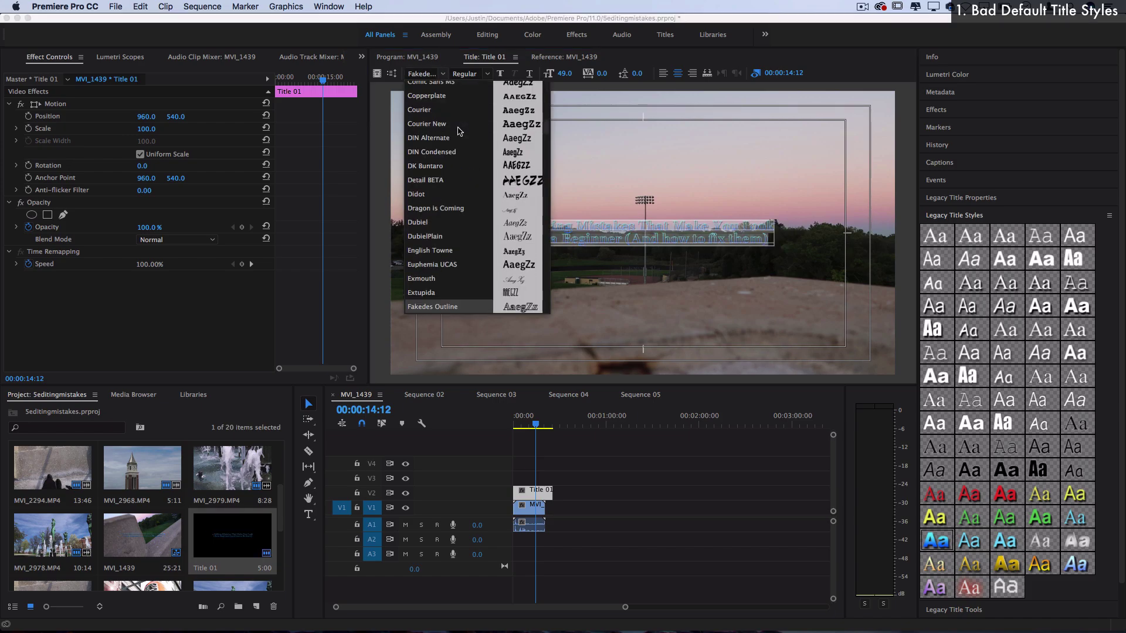
key("u")
key("Return")
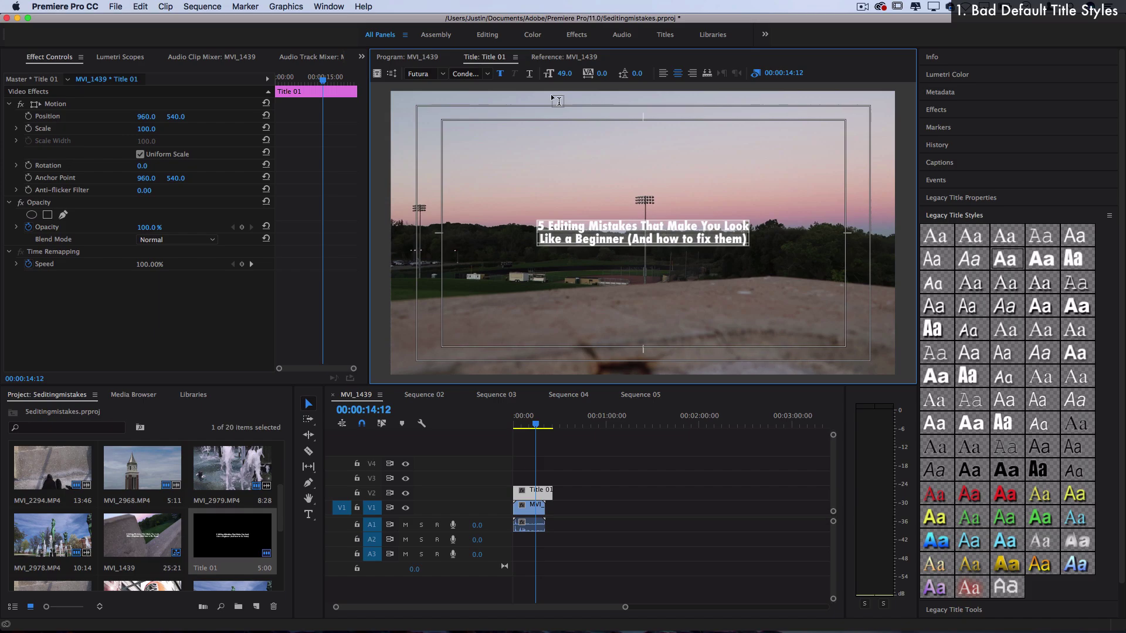
left_click(679, 74)
mouse_move(561, 82)
left_mouse_down()
mouse_move(603, 82)
mouse_move(581, 81)
left_mouse_up()
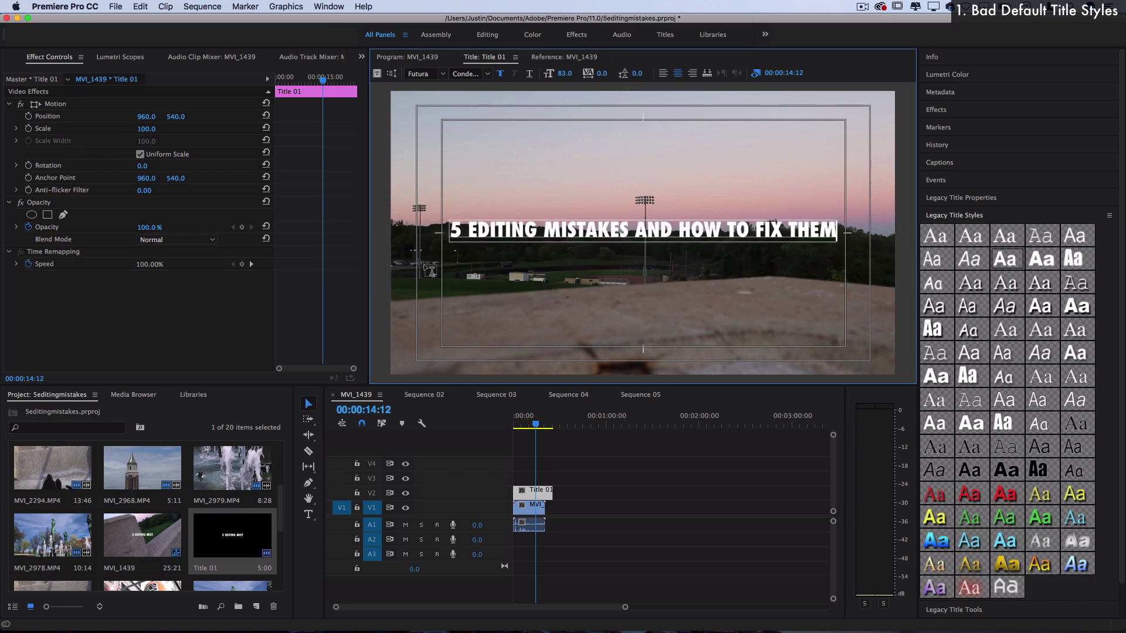
left_click_drag(536, 424, 532, 423)
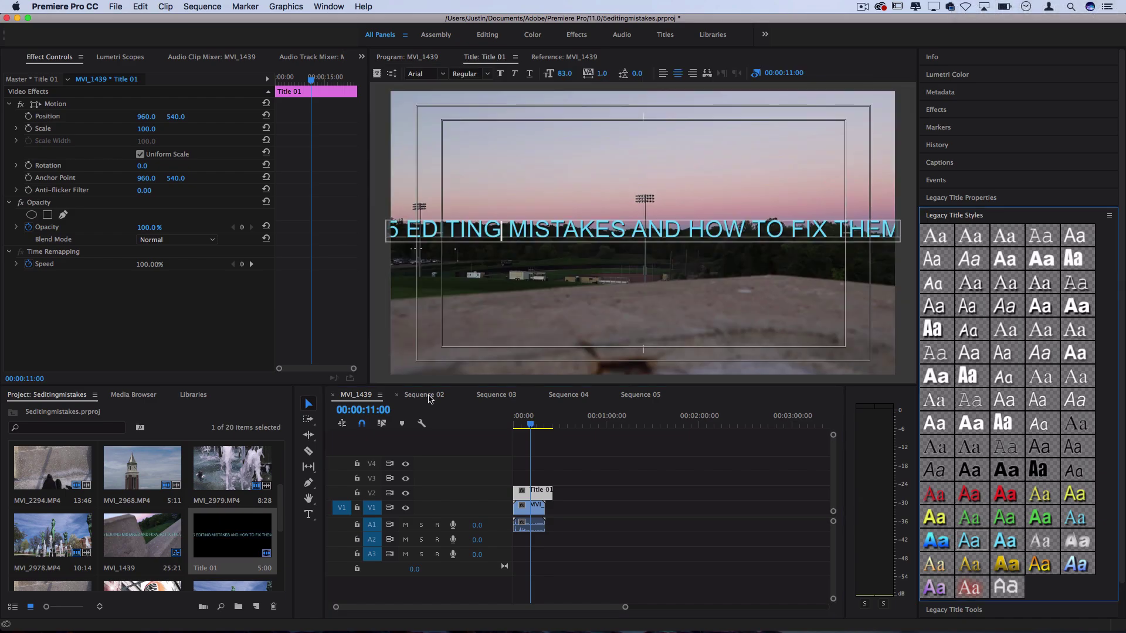
In Sequence 02, rate-stretch MVI_2294 to a 00:00:49:10 duration and play it back.
left_click(429, 396)
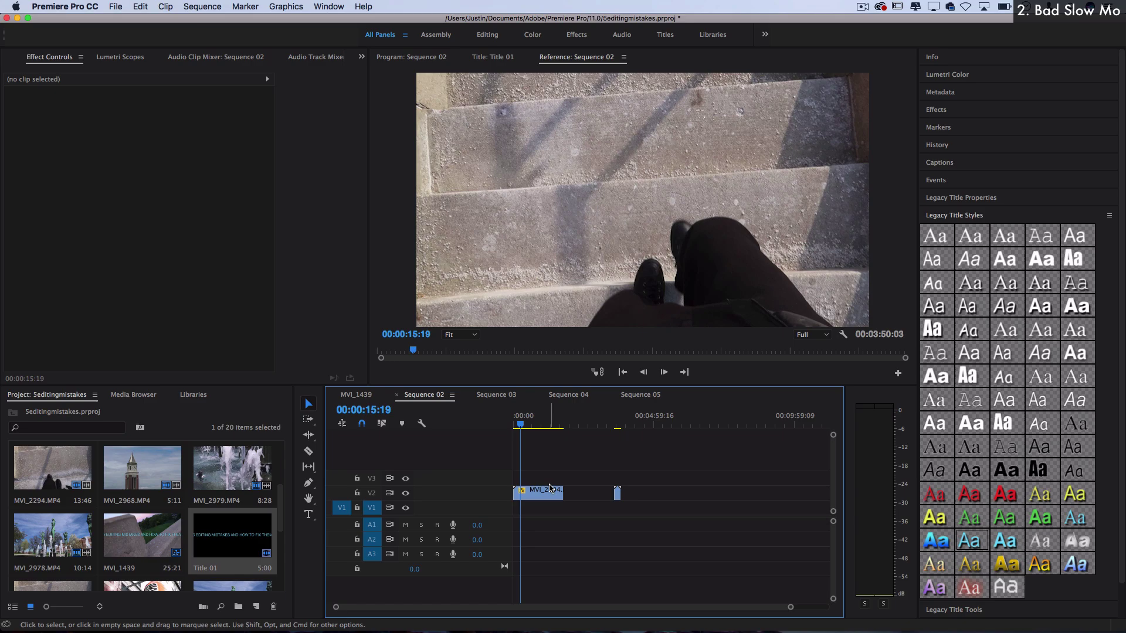
left_click(522, 425)
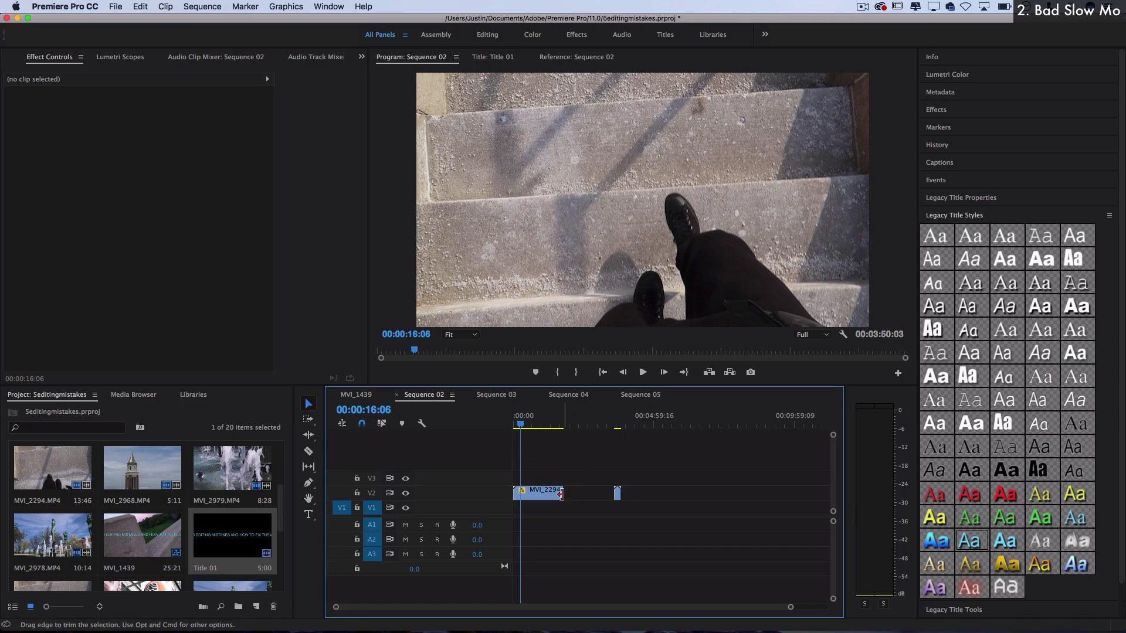
key("r")
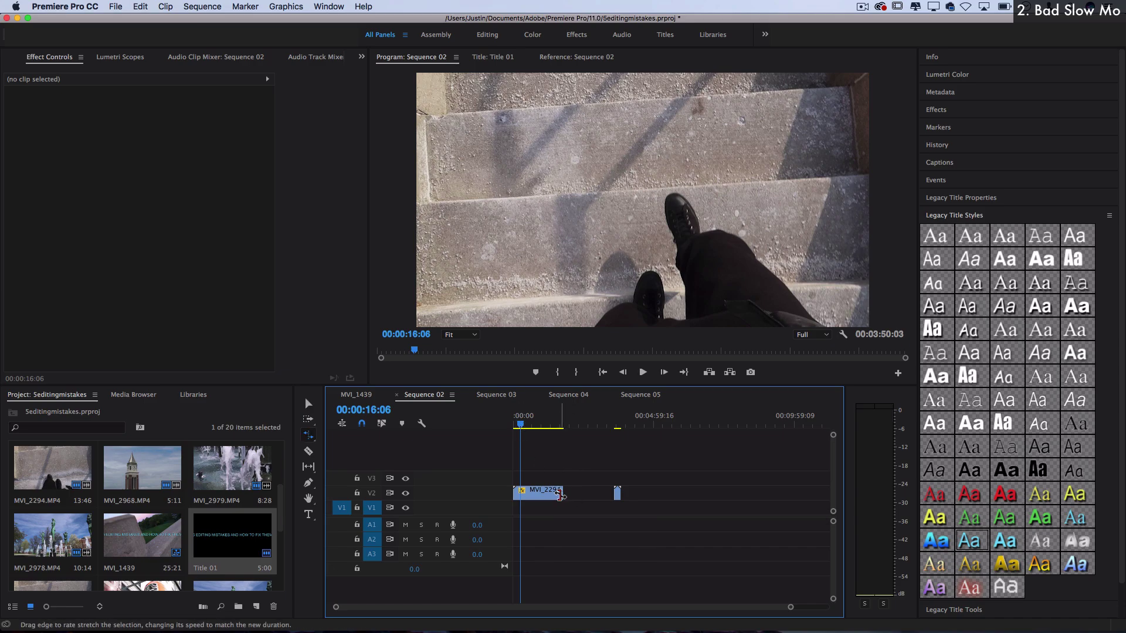
left_click_drag(559, 495, 591, 492)
key("space")
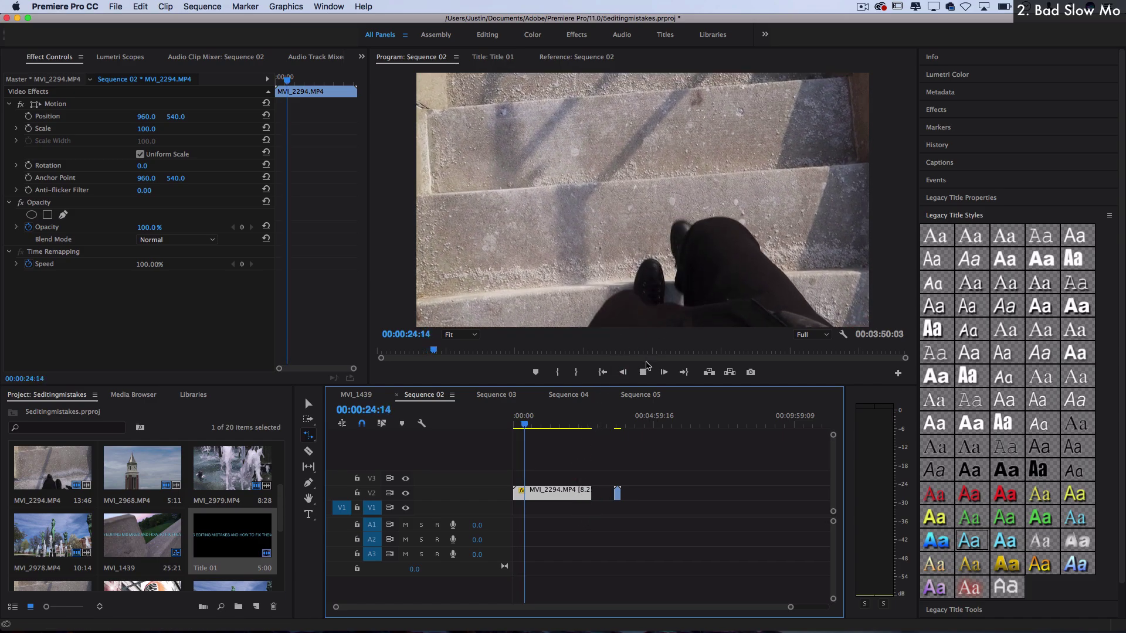
key("space")
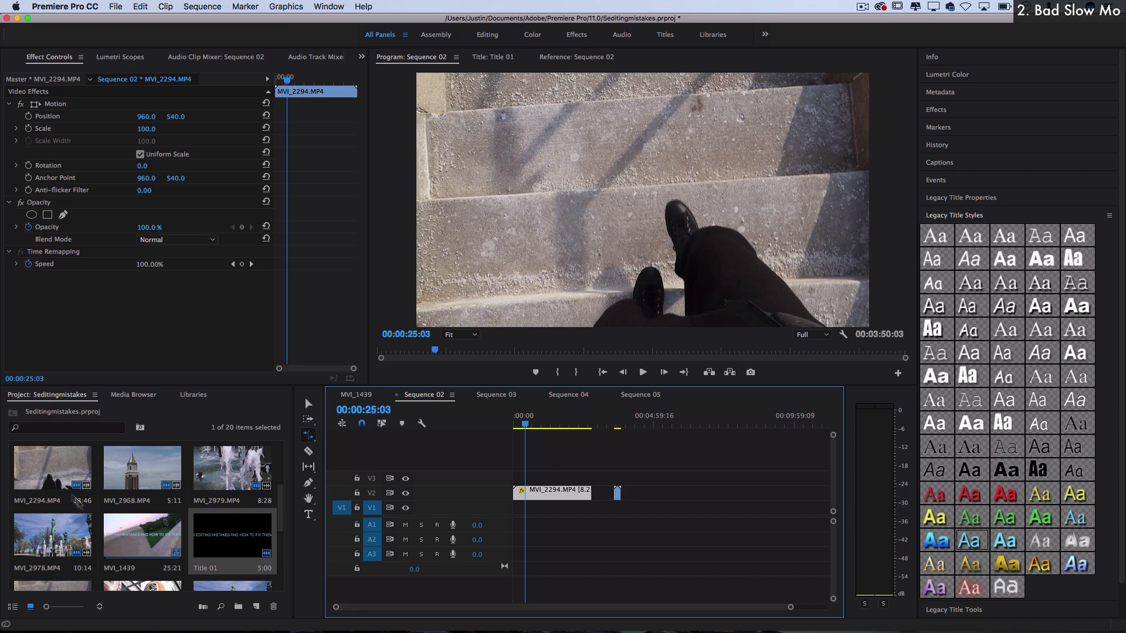
Check MVI_2294.MP4's details in the Info panel and move the playhead to 00:03:43:19.
left_click(57, 478)
left_click(935, 60)
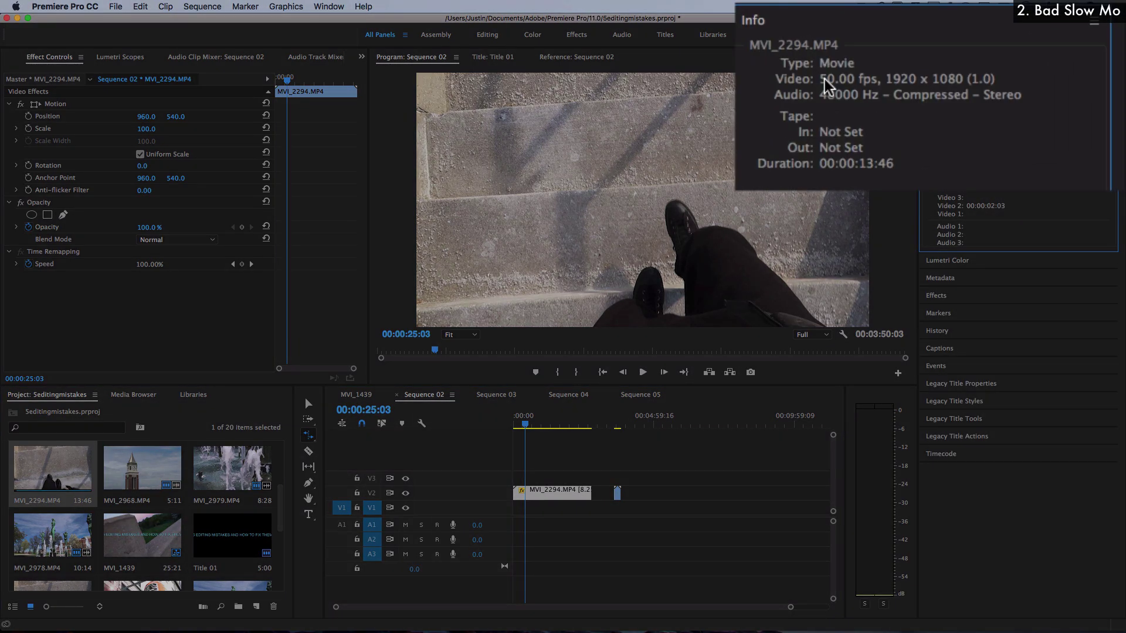
left_click(619, 428)
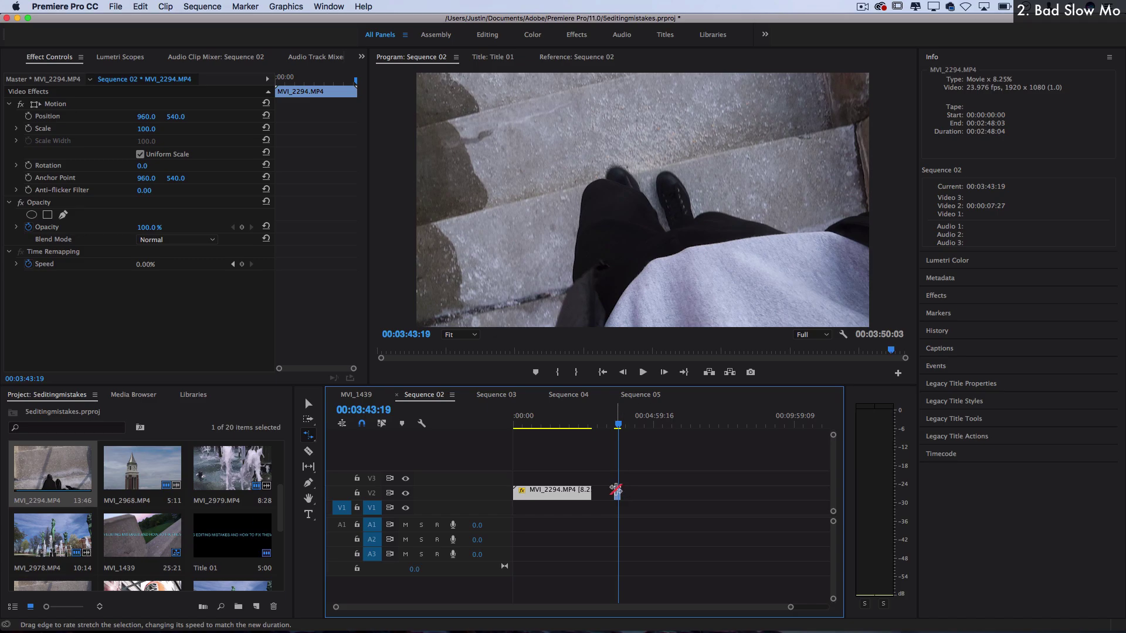
Set the short stair clip to 50% speed through Speed/Duration and play it back.
right_click(616, 492)
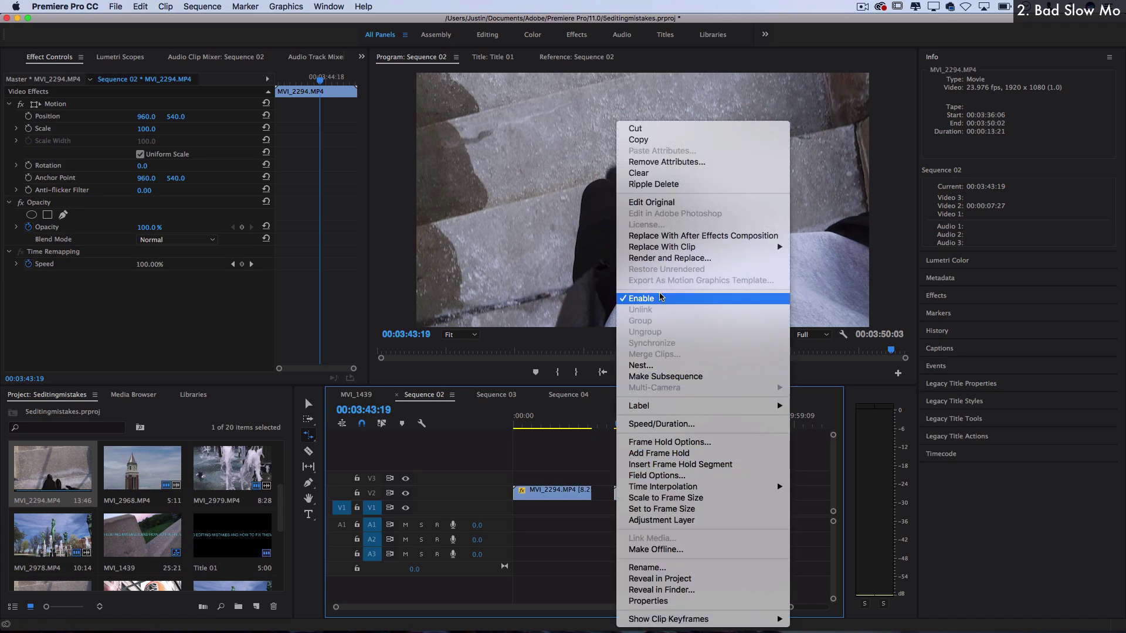
key("Escape")
scroll(583, 500, "up", 3)
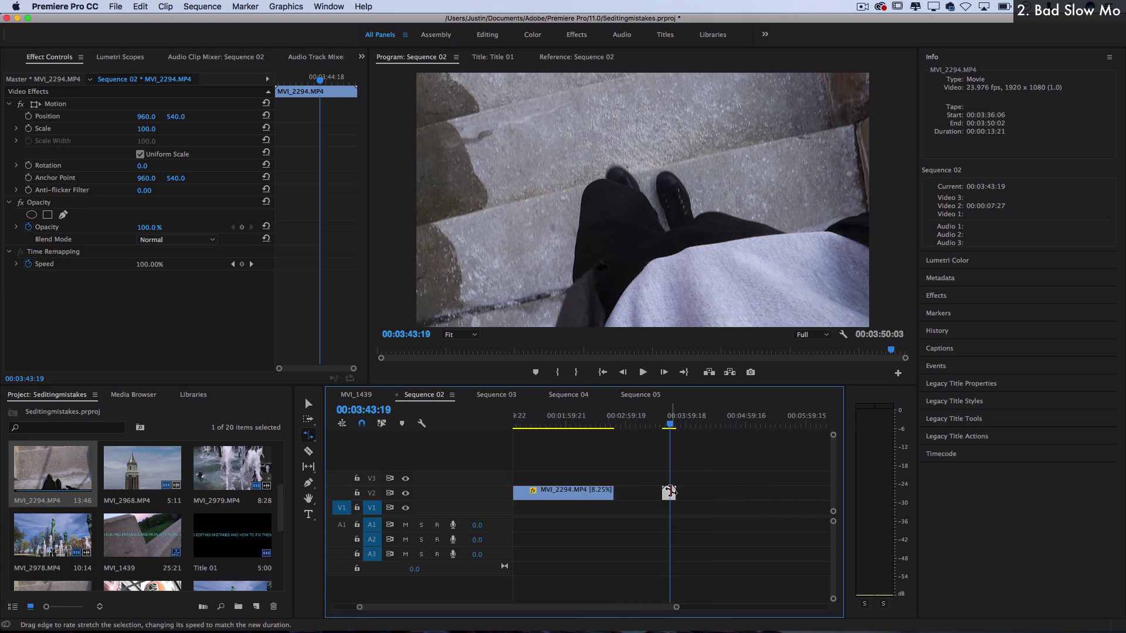
right_click(670, 492)
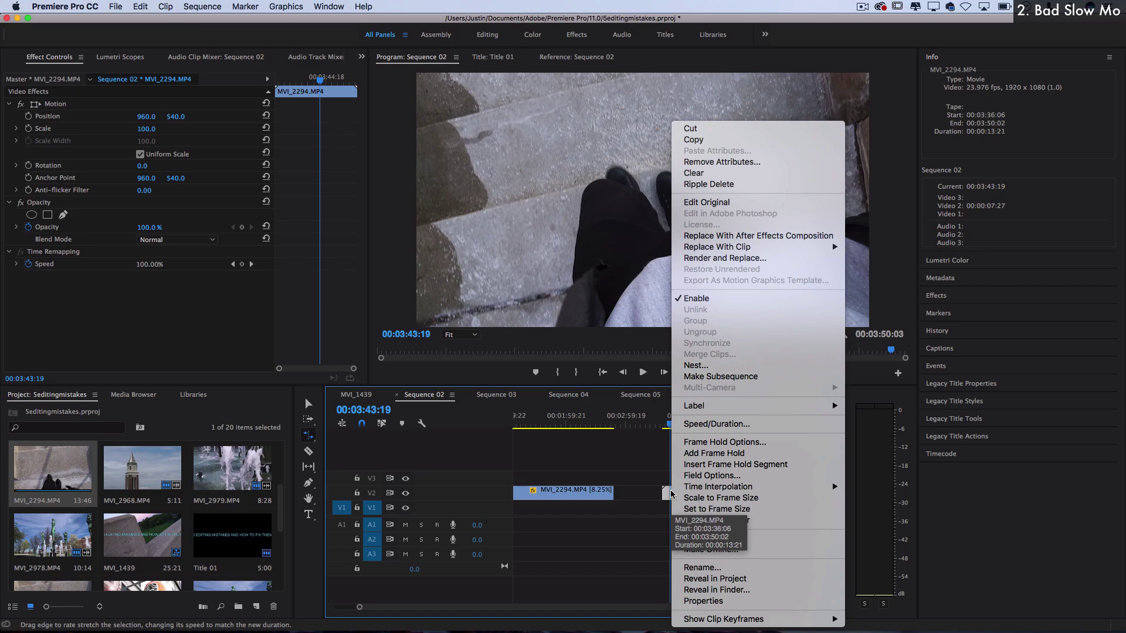
left_click(703, 424)
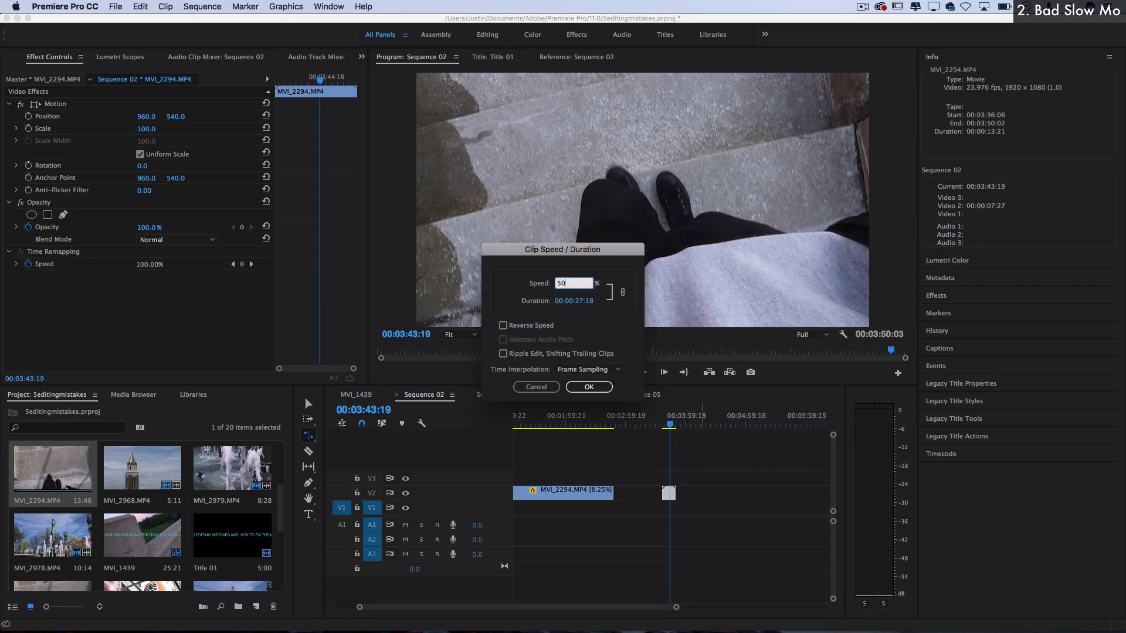
key("Return")
key("space")
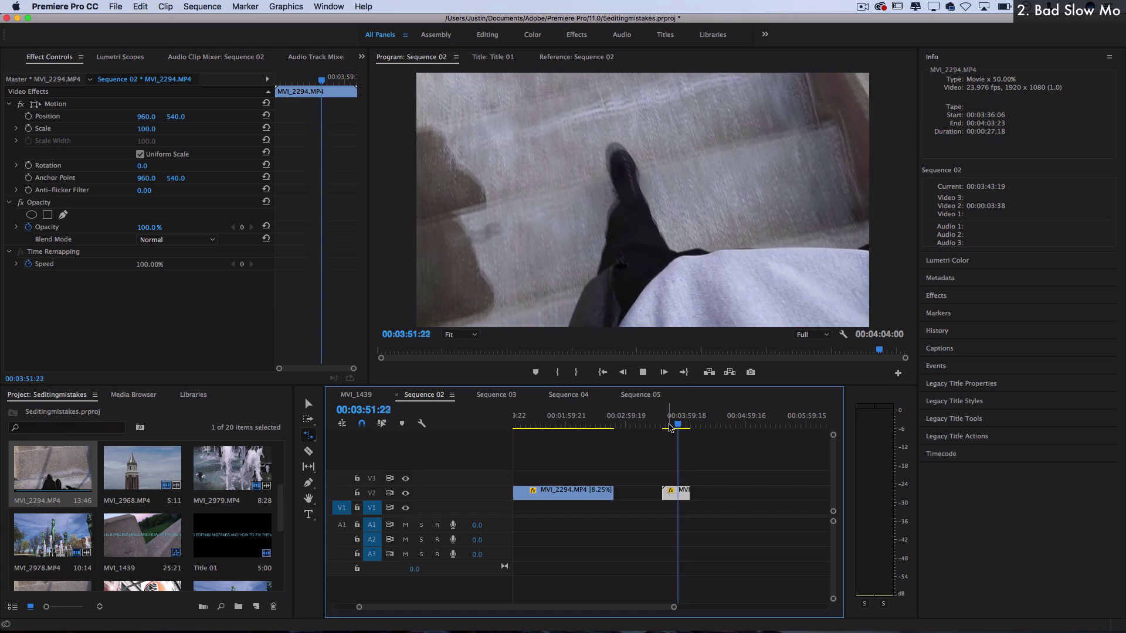
key("space")
key("space")
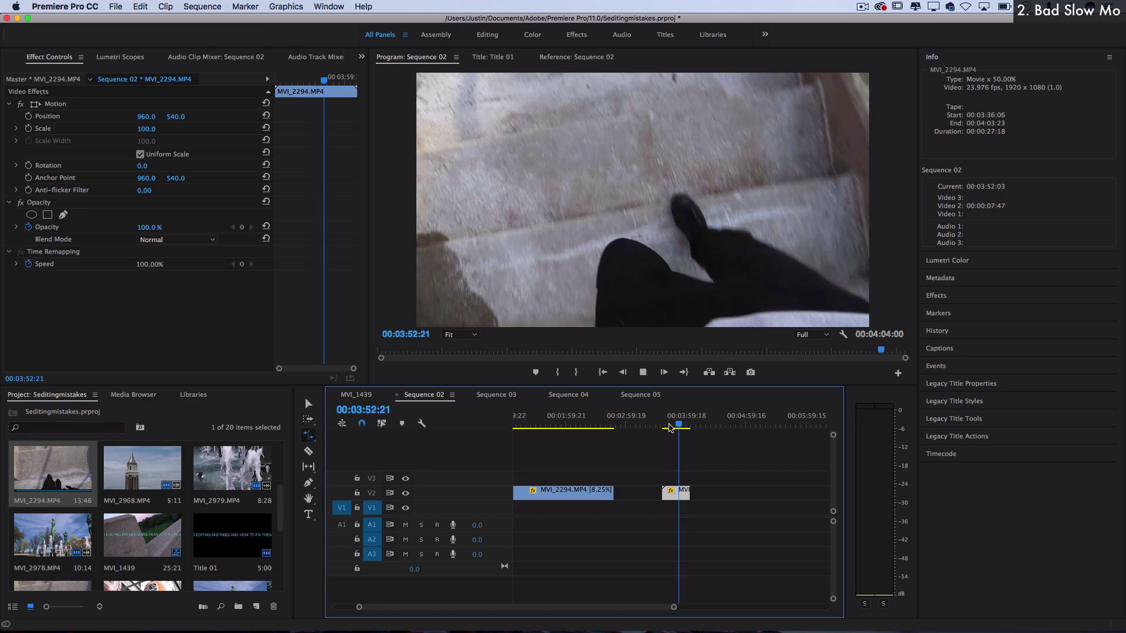
Play Sequence 03 and expand Video Effects > Channel in the Effects panel.
left_click(496, 395)
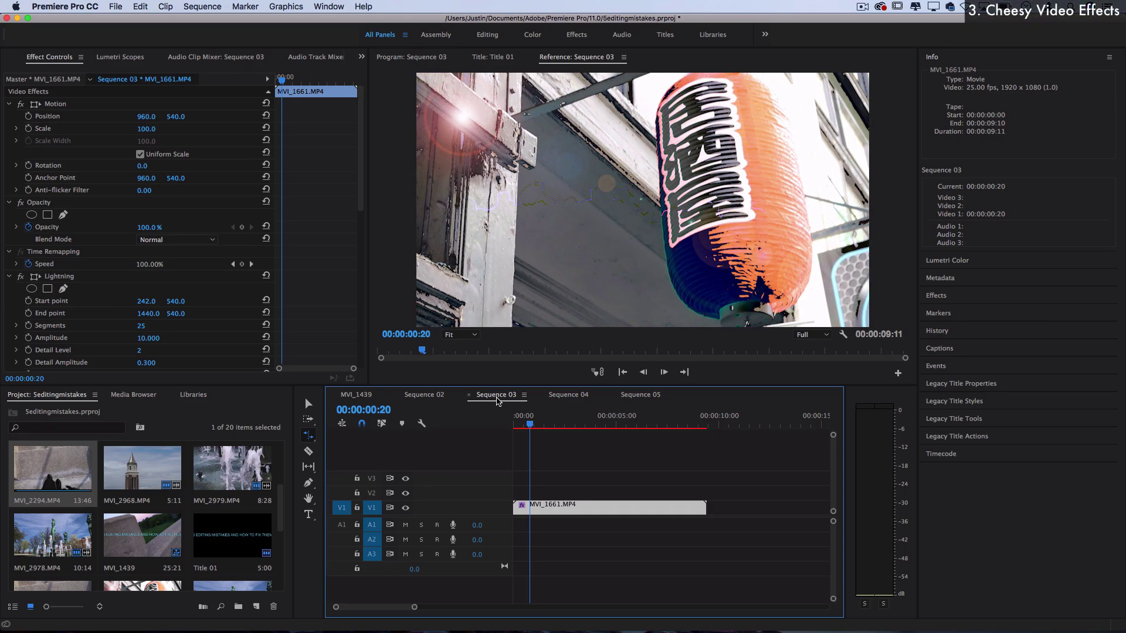
key("space")
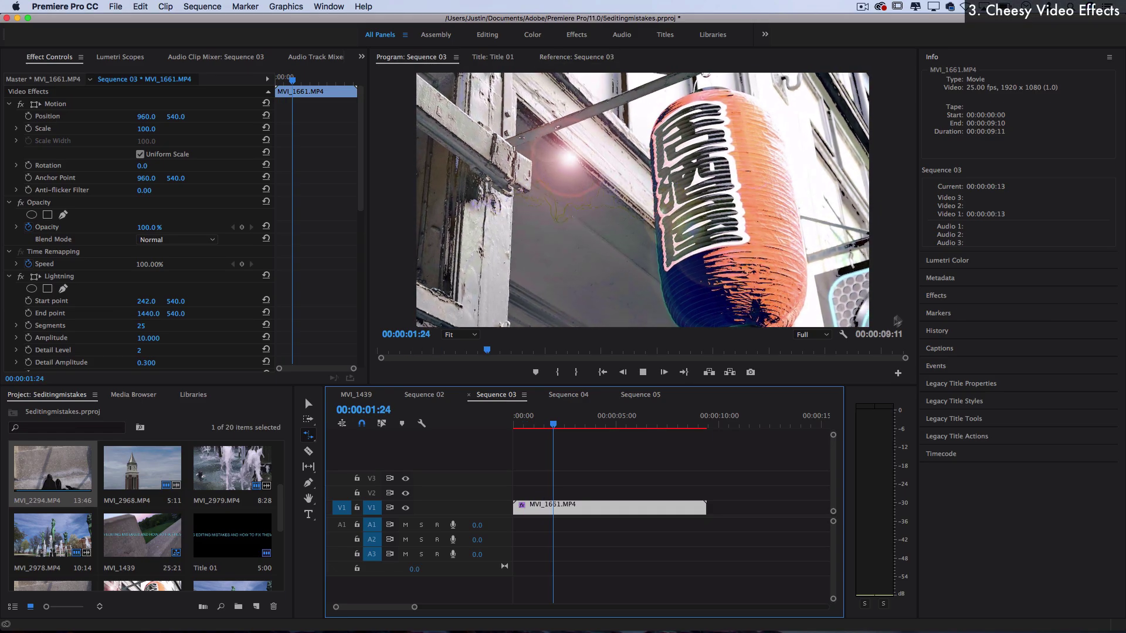
left_click(936, 295)
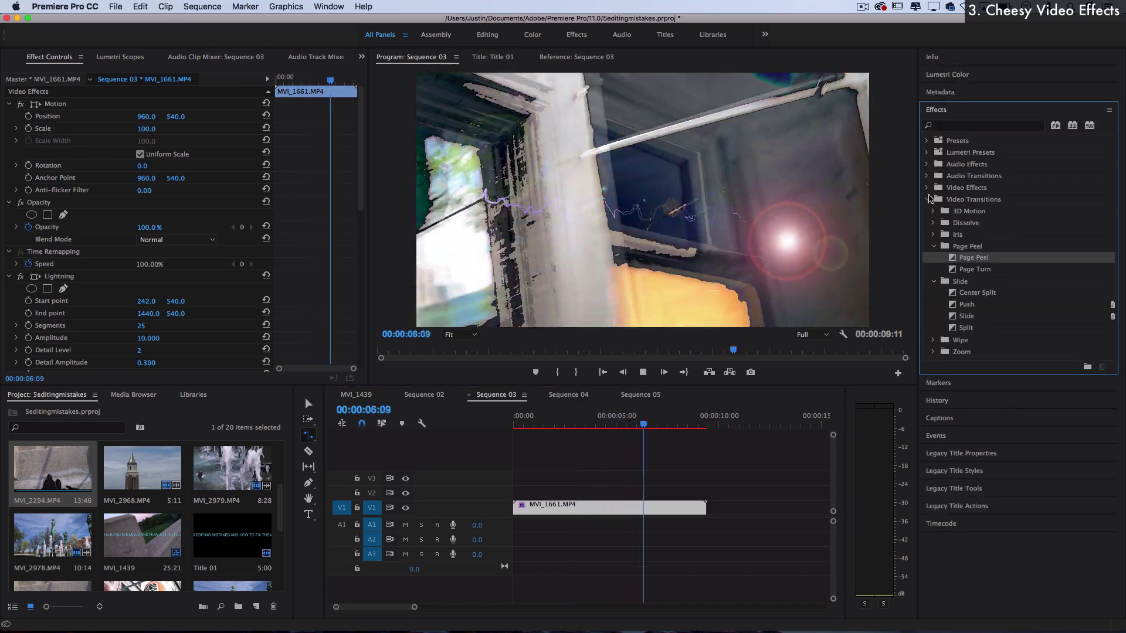
key("space")
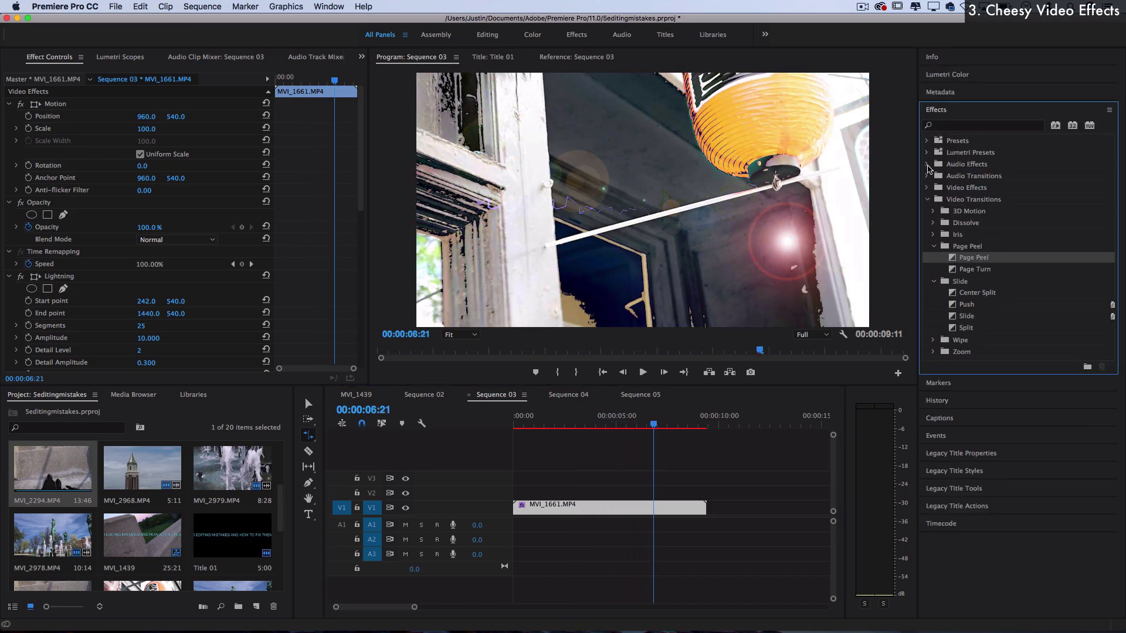
left_click(928, 188)
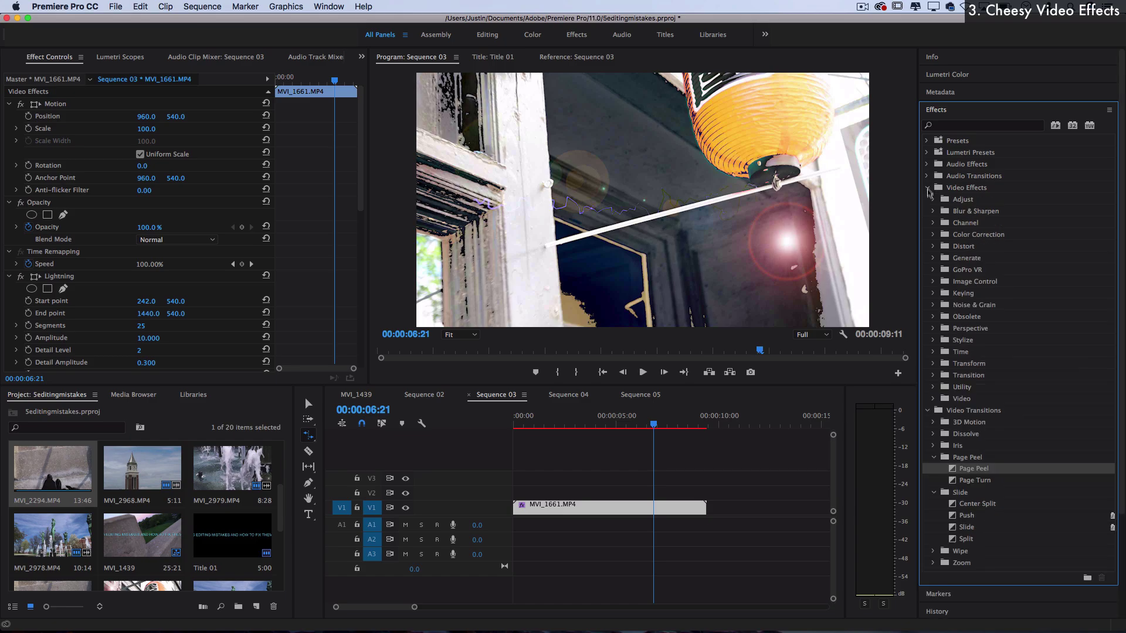
left_click(934, 224)
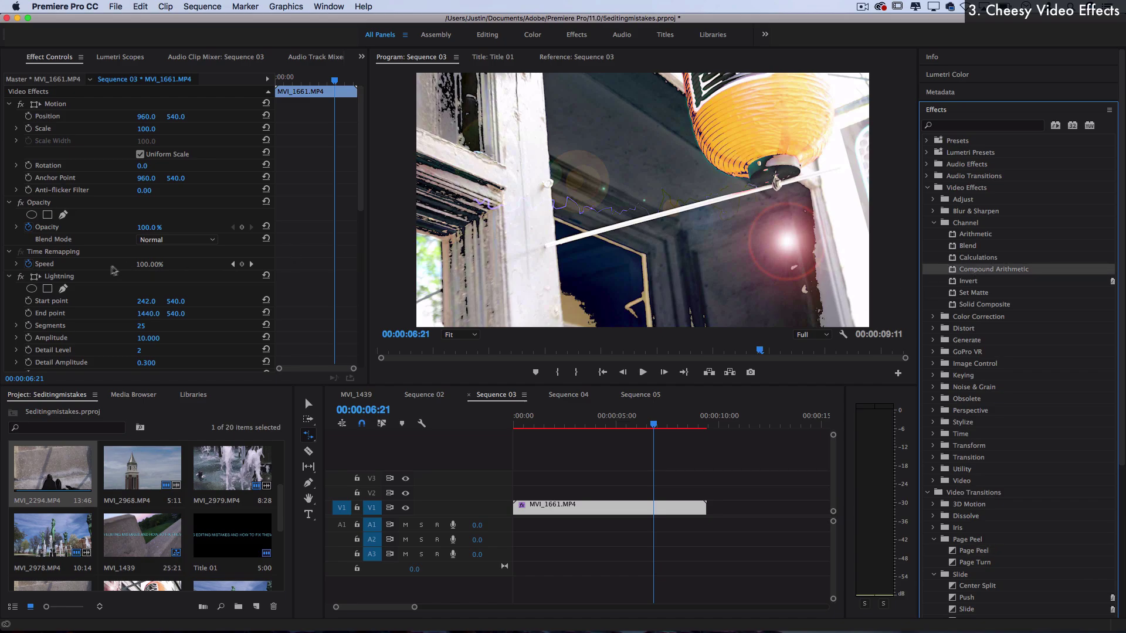
Delete the Lightning, Solarize and Lens Flare effects from the lantern clip in Effect Controls.
left_click(58, 63)
left_click(47, 277)
key("Delete")
key("Delete")
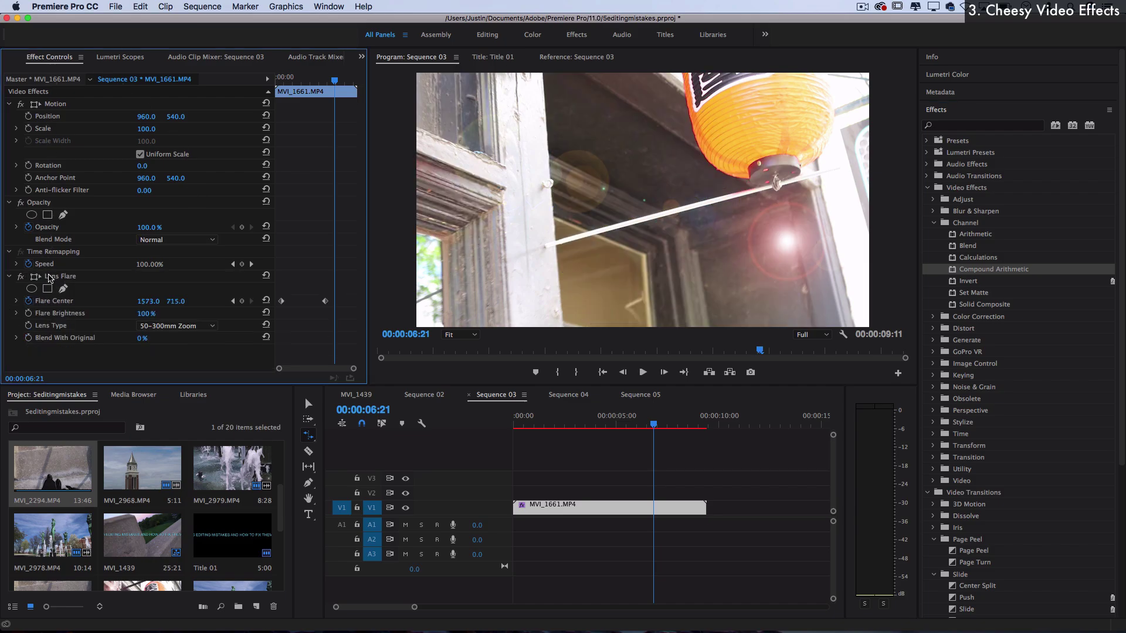
left_click(65, 279)
key("Delete")
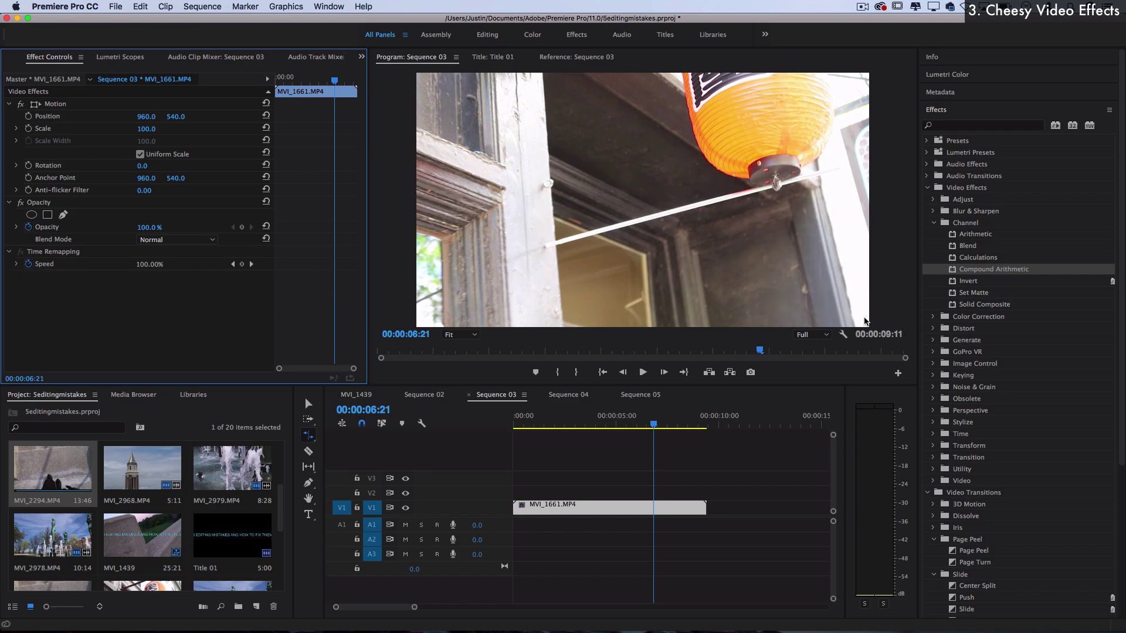
Add Directional Blur to MVI_1661.MP4 and park the playhead near 00:00:03:01.
left_click(933, 346)
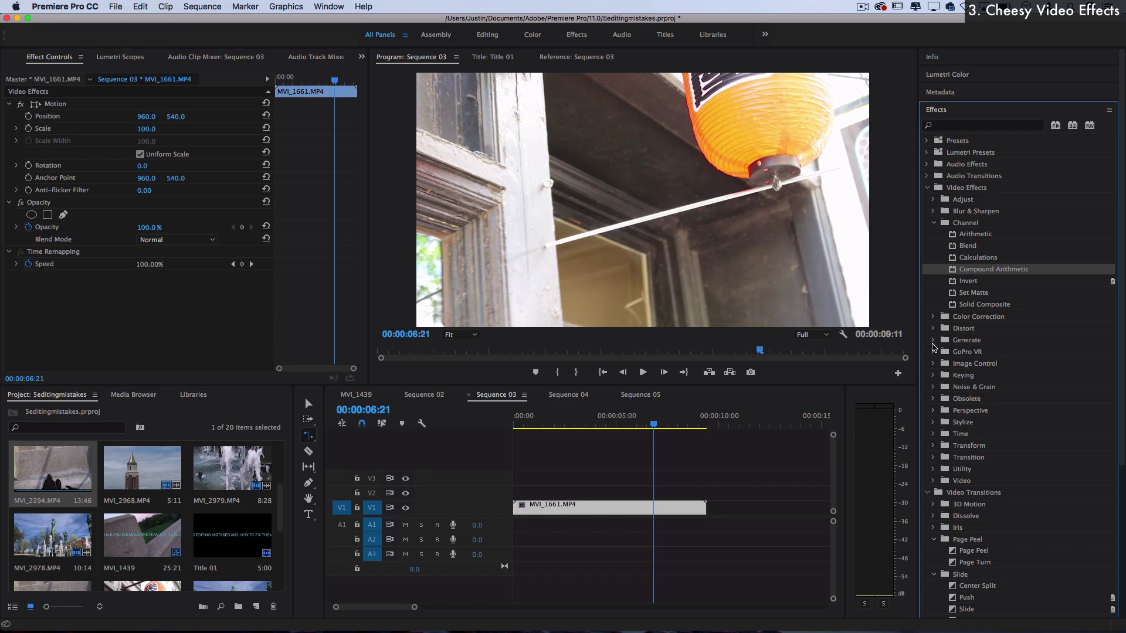
left_click(934, 423)
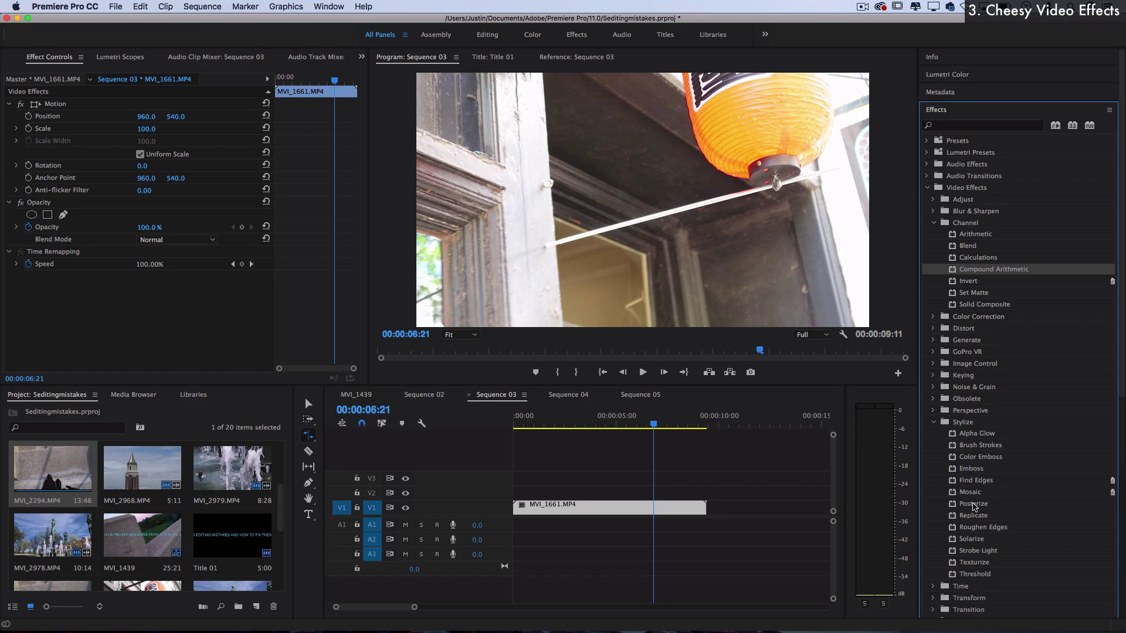
left_click(972, 495)
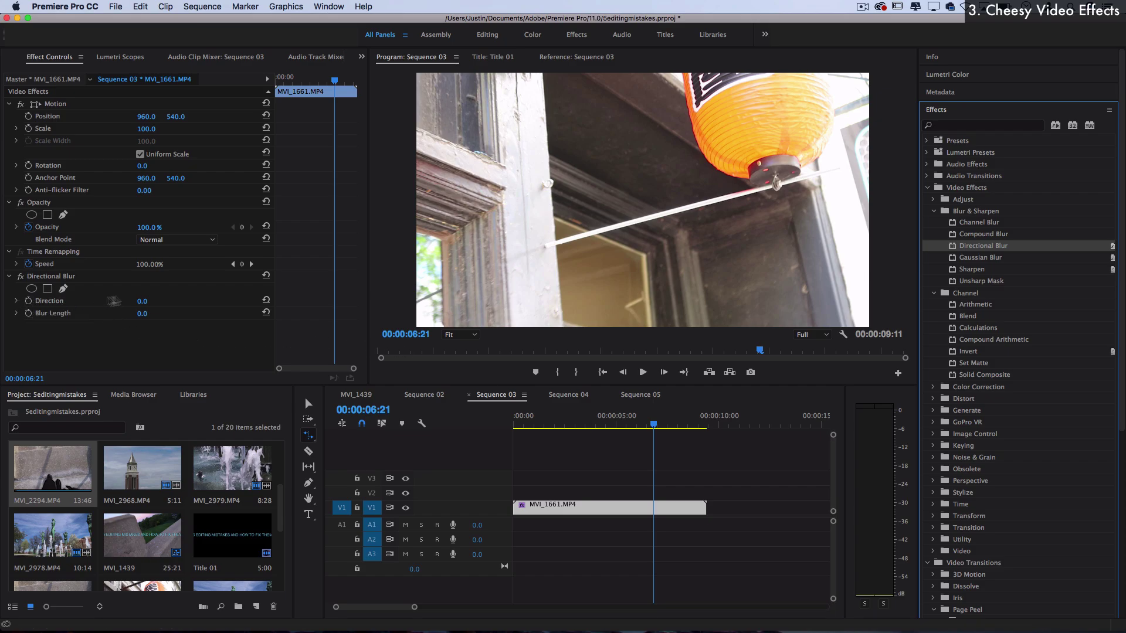
left_click(576, 425)
Keyframe Blur Length: 0 at 00:00:02:23, 53.0 at 00:00:03:14, 0 at 00:00:04:06, then play.
left_click_drag(576, 426, 573, 426)
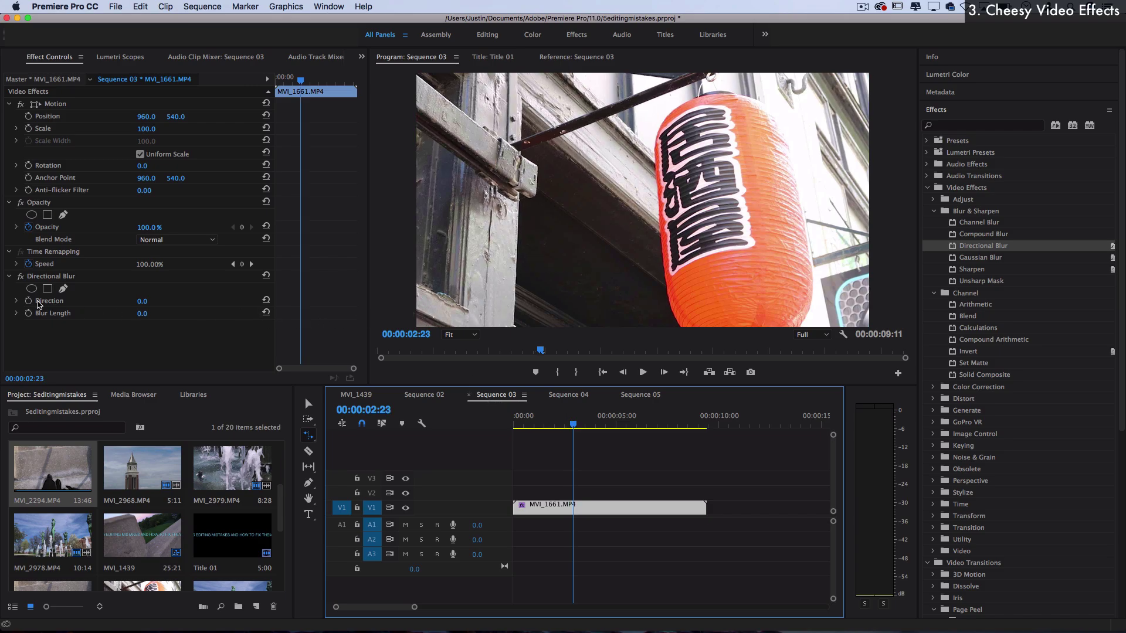
left_click(39, 303)
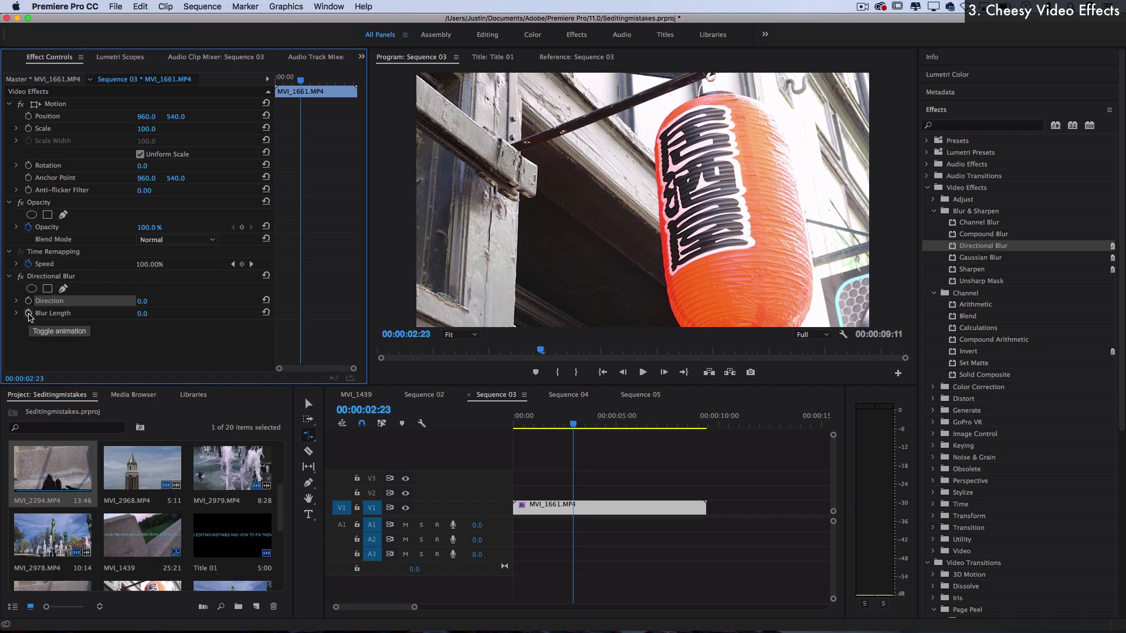
left_click(29, 314)
left_click_drag(301, 84, 305, 82)
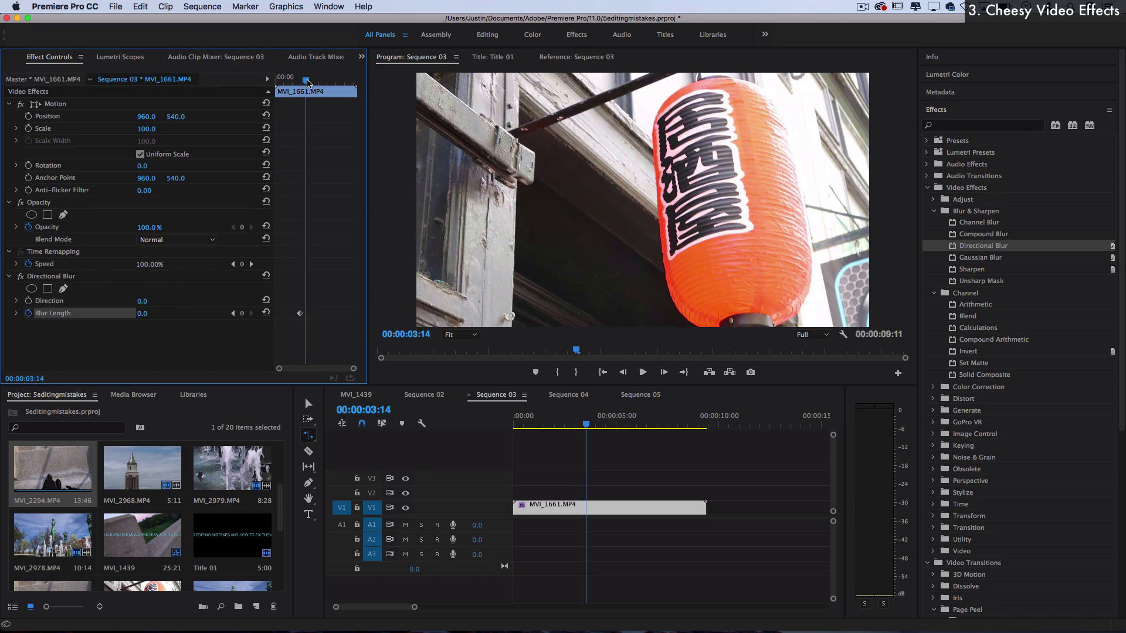
left_click_drag(142, 313, 168, 314)
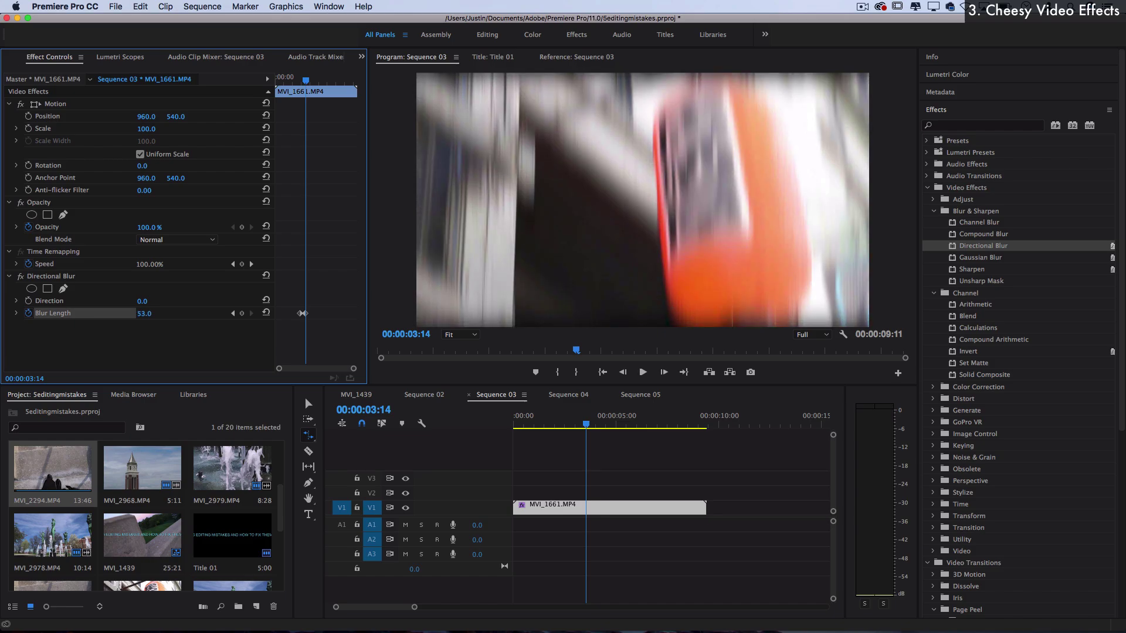
left_click_drag(309, 82, 312, 82)
left_click(266, 313)
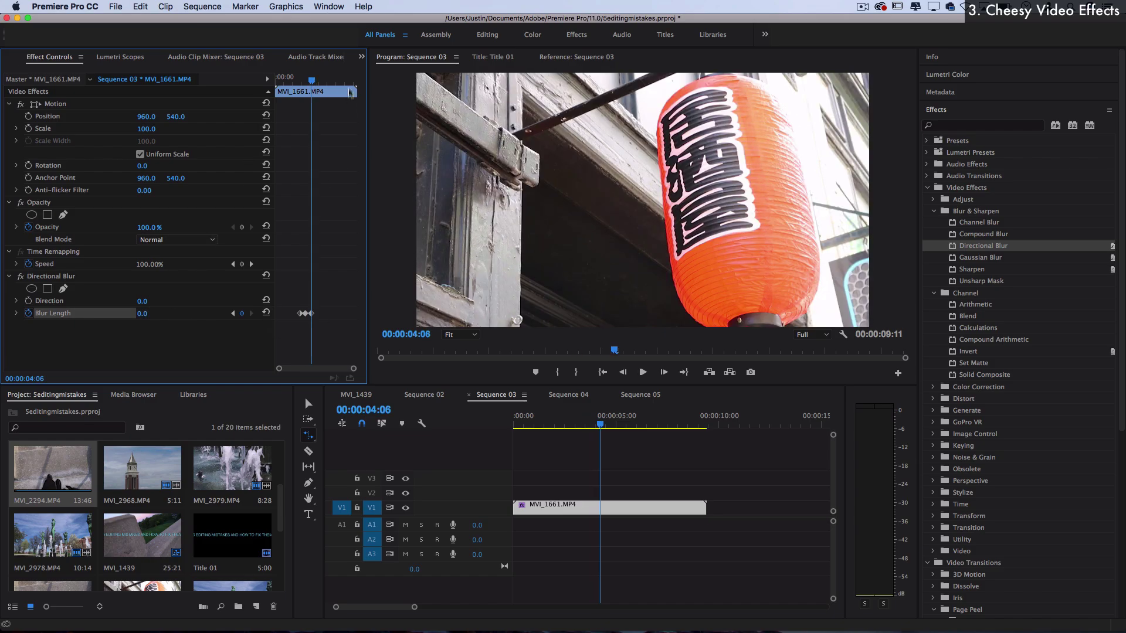
left_click(299, 81)
key("space")
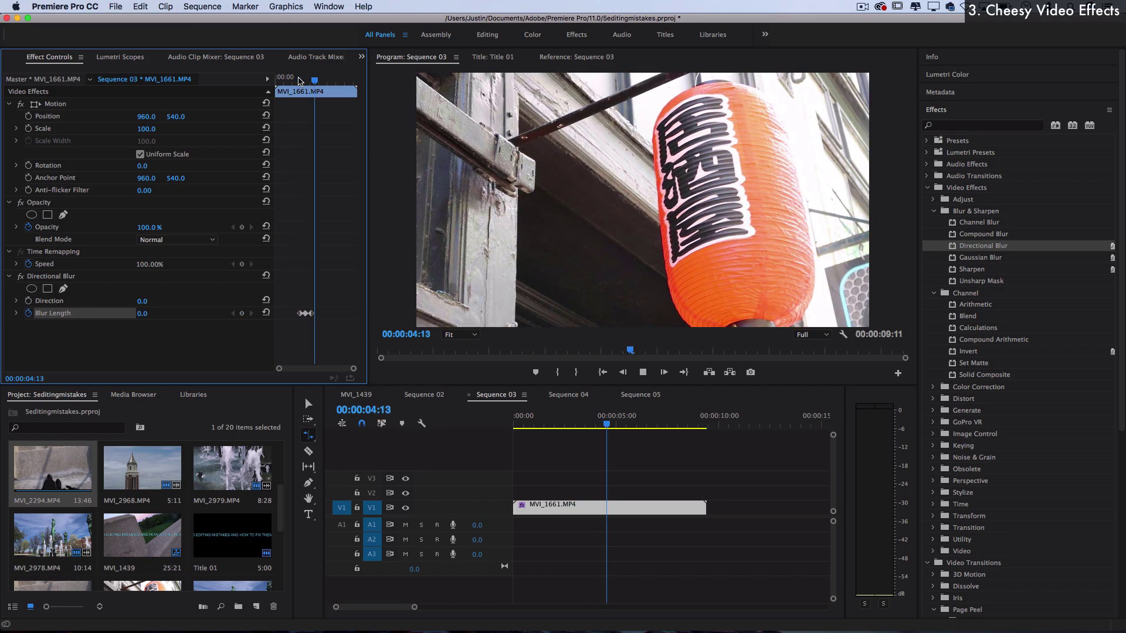
Browse the Color Correction effects, selecting Brightness & Contrast and then Leave Color.
key("space")
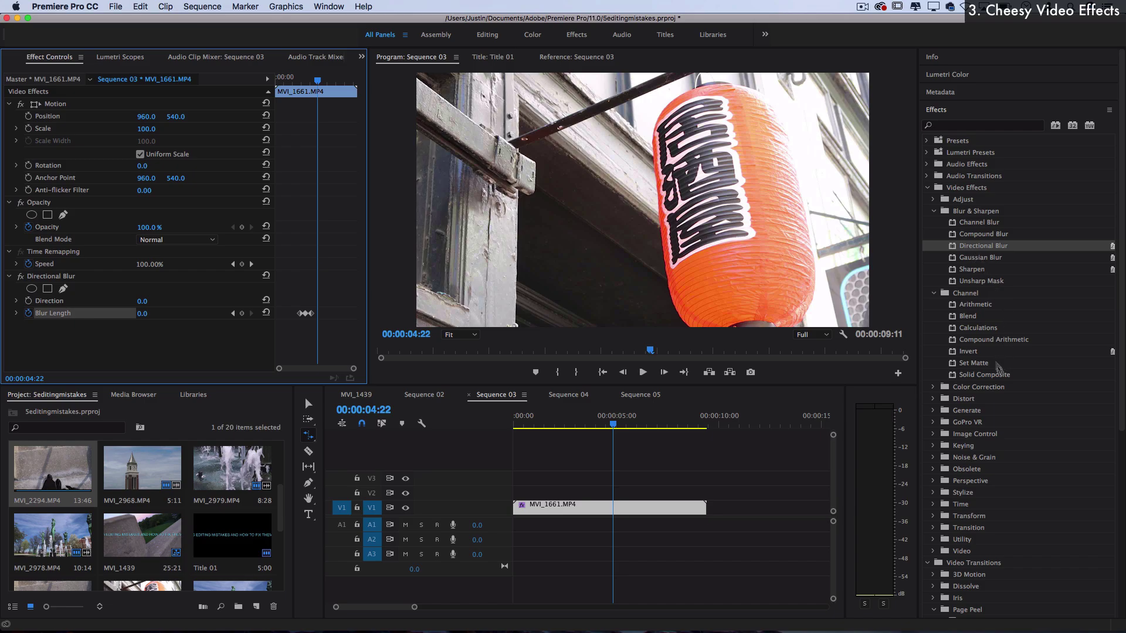
left_click(935, 388)
scroll(969, 381, "down", 4)
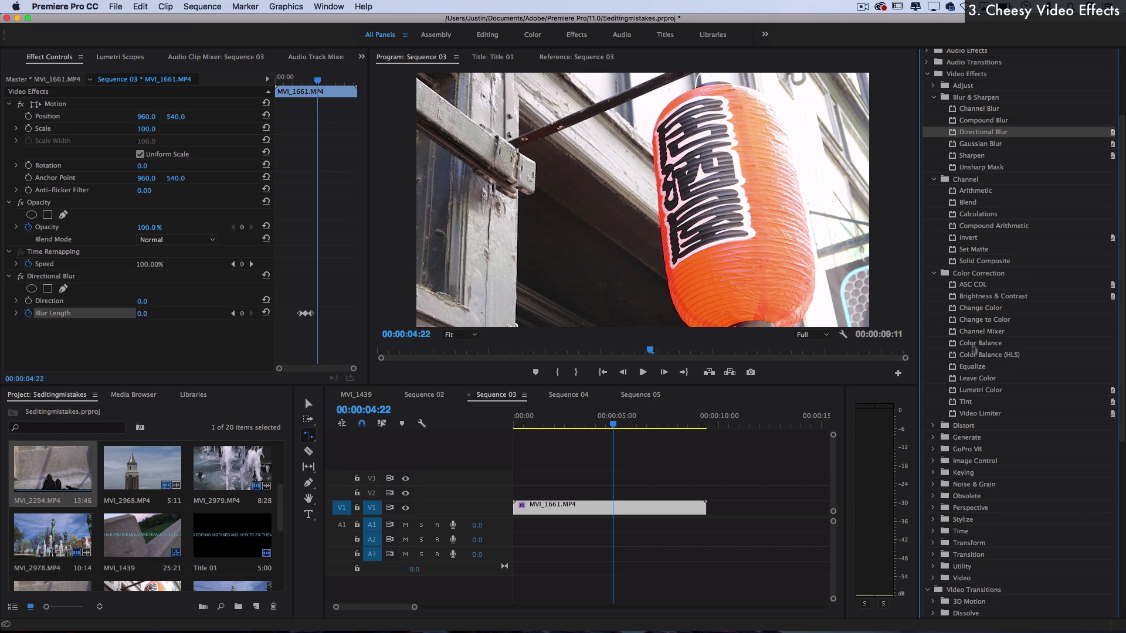
left_click(985, 301)
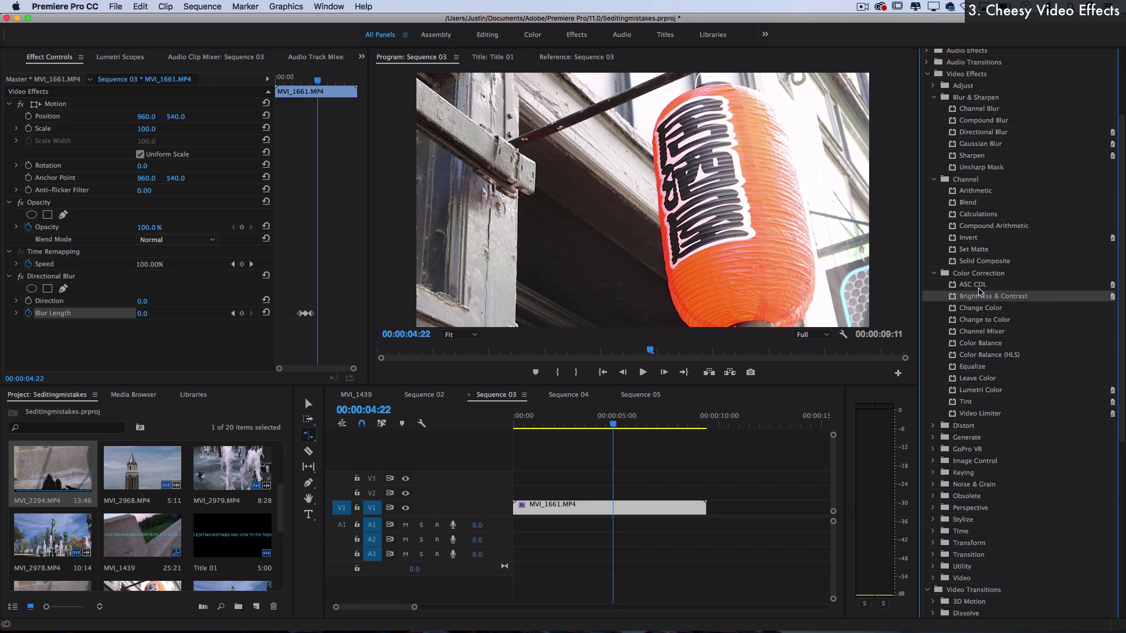
left_click(990, 275)
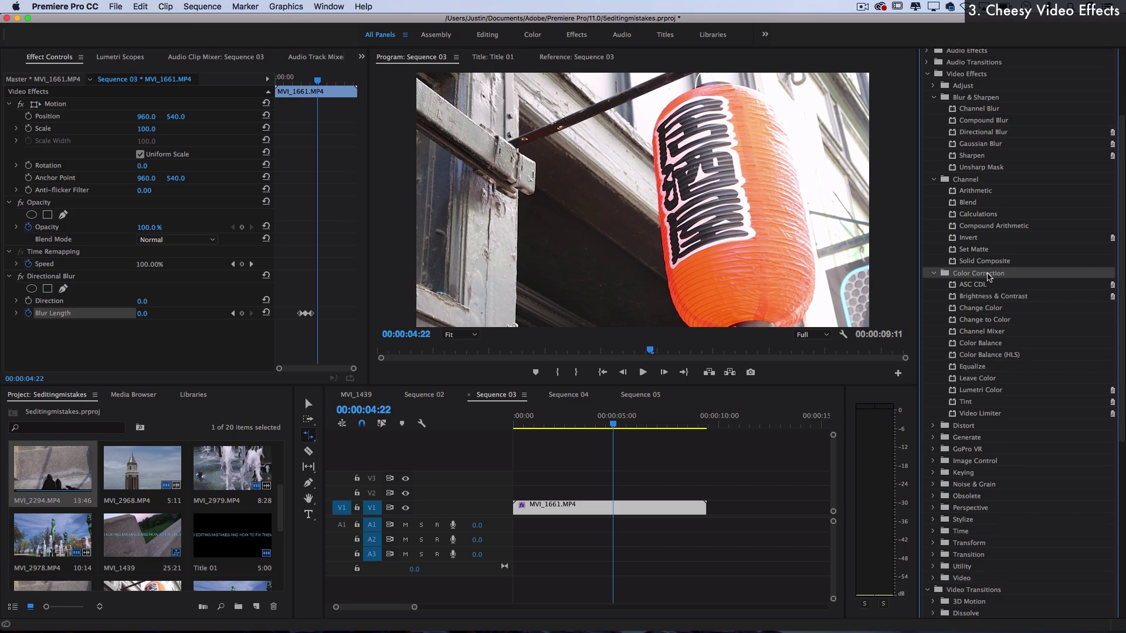
scroll(978, 132, "down", 3)
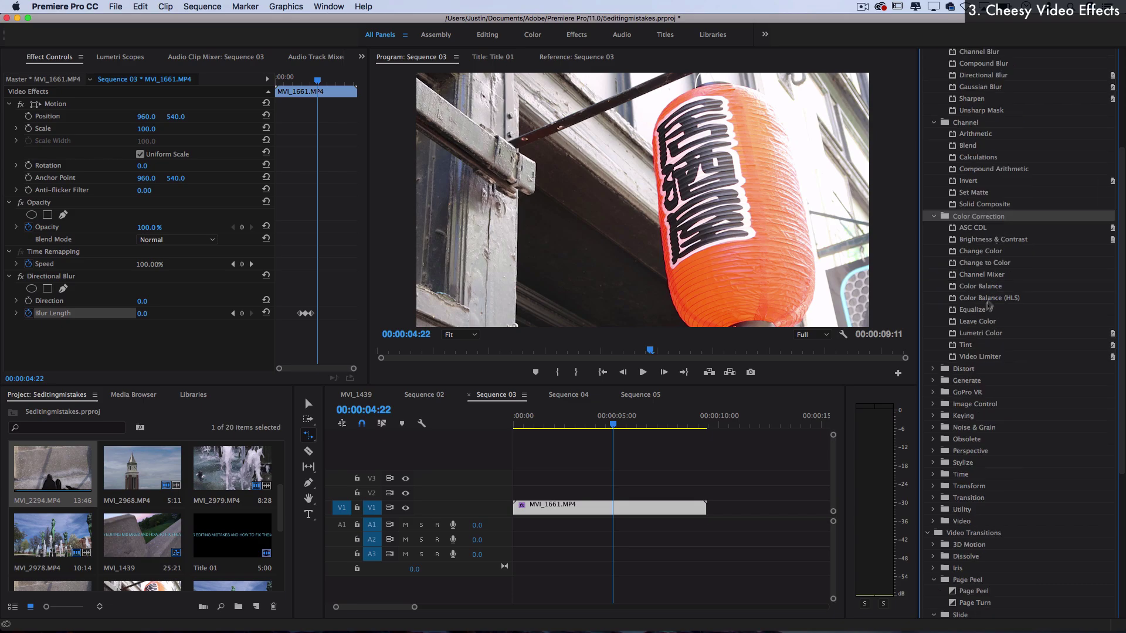
left_click(975, 321)
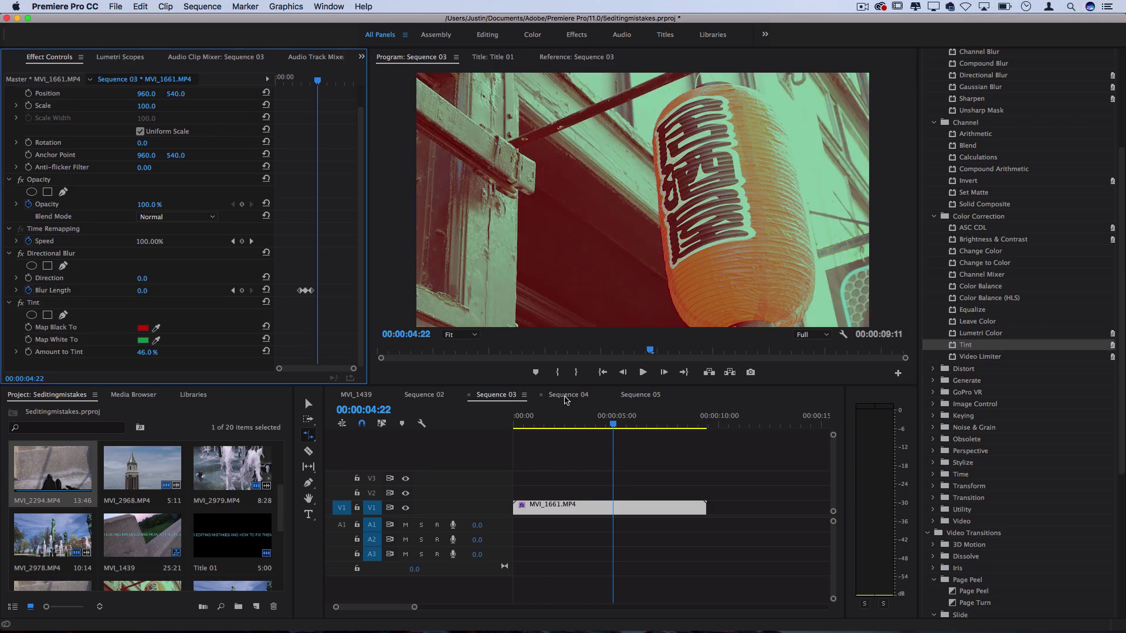
Switch to Sequence 04 and preview the Page Peel transition near 00:00:10:01.
left_click(567, 396)
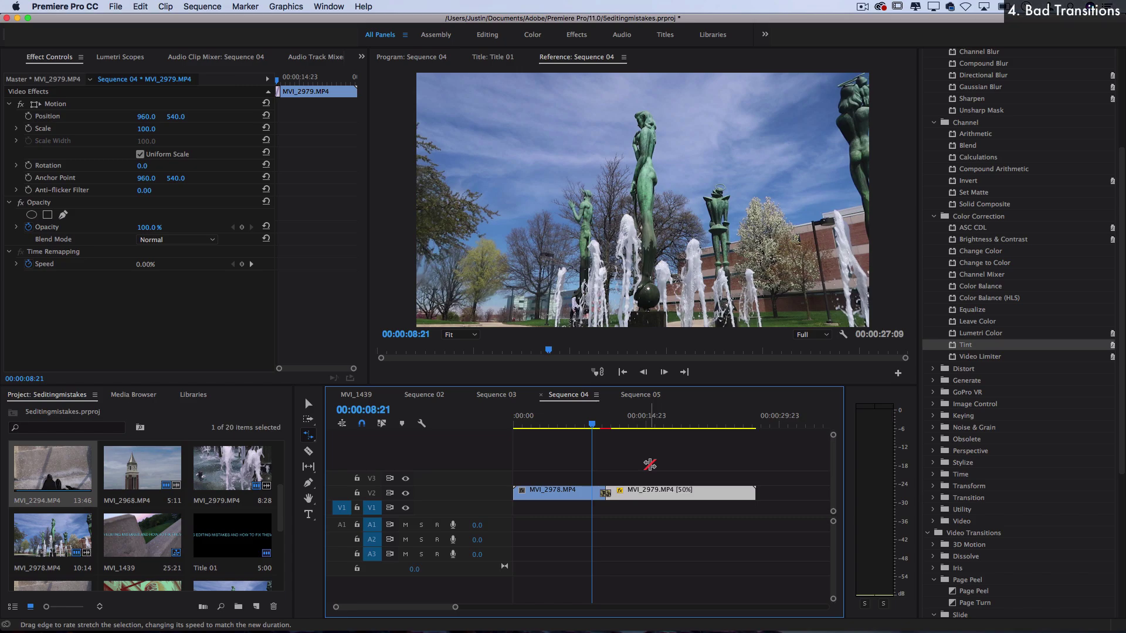
key("space")
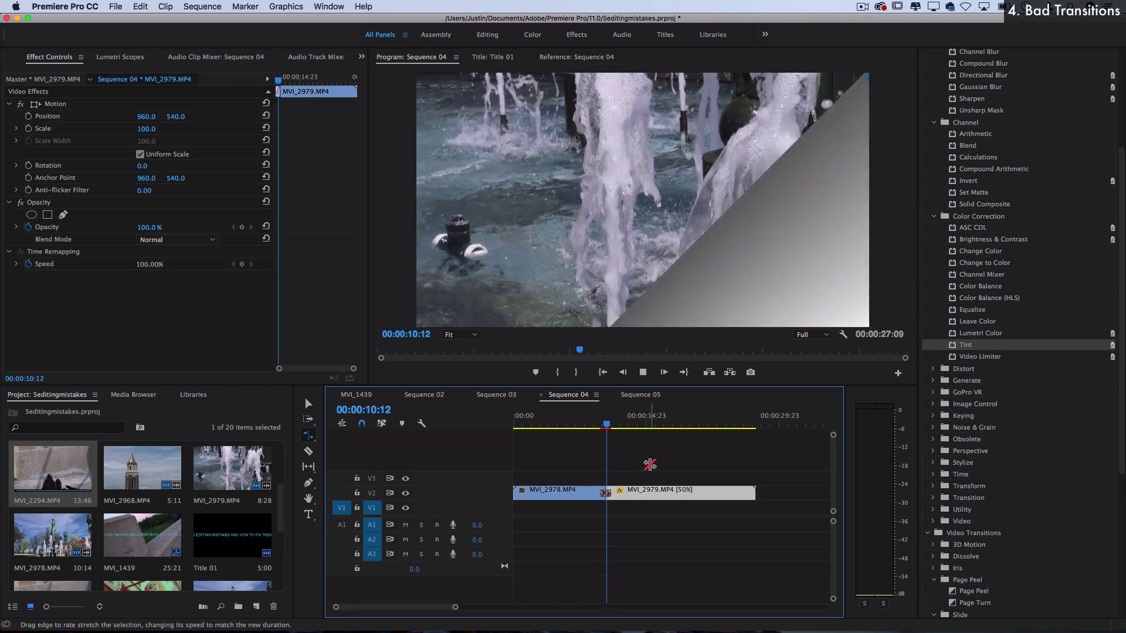
left_click(604, 427)
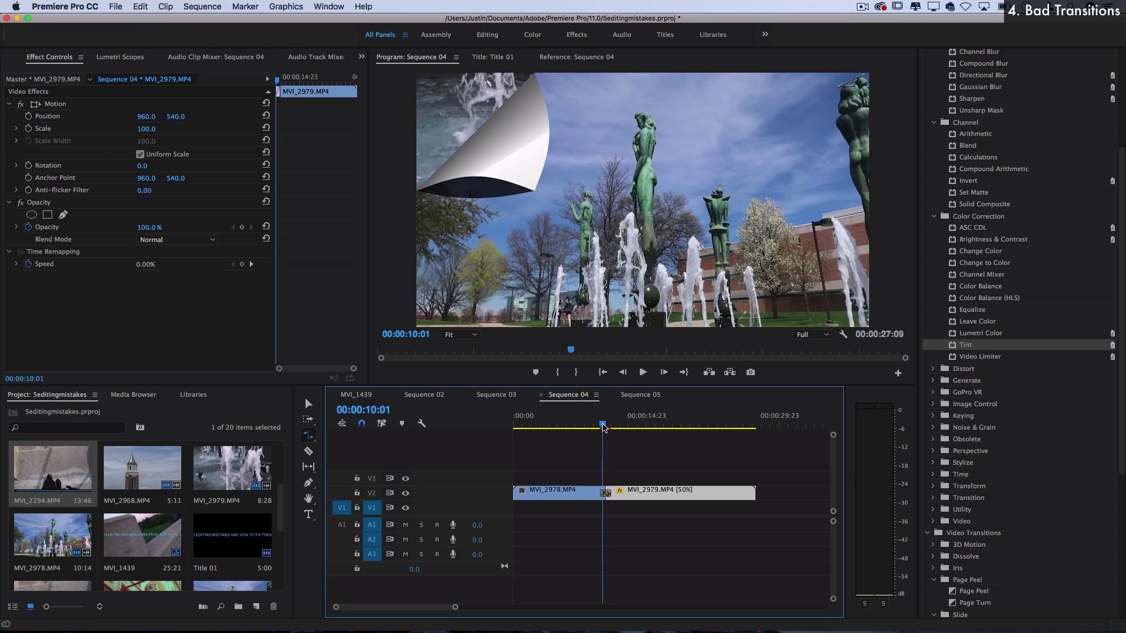
left_click_drag(603, 427, 599, 427)
key("space")
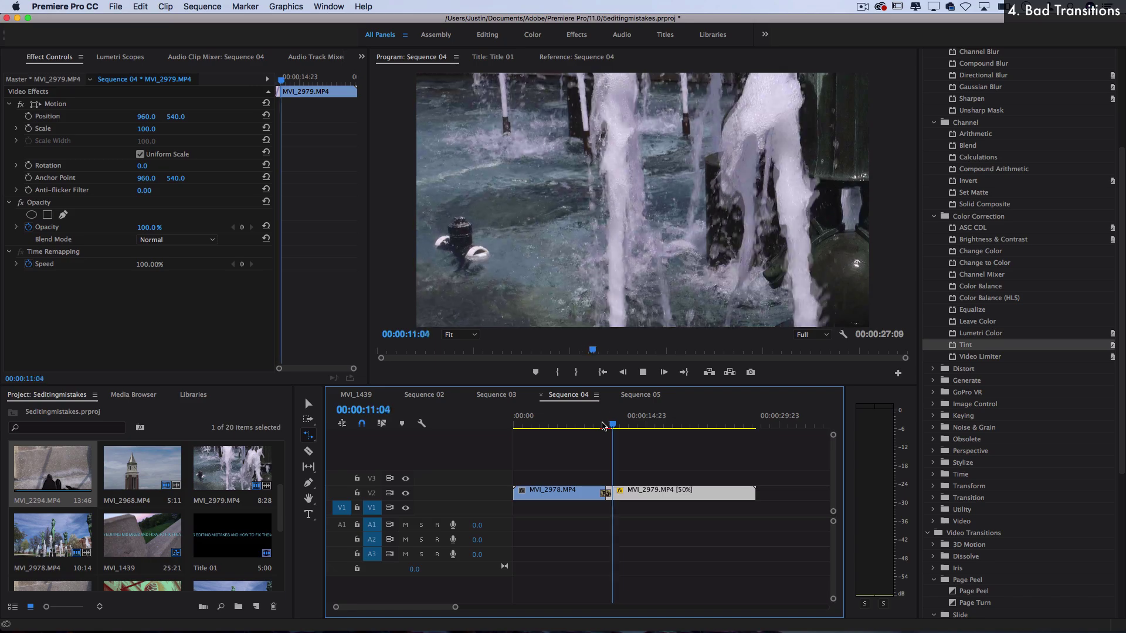
key("space")
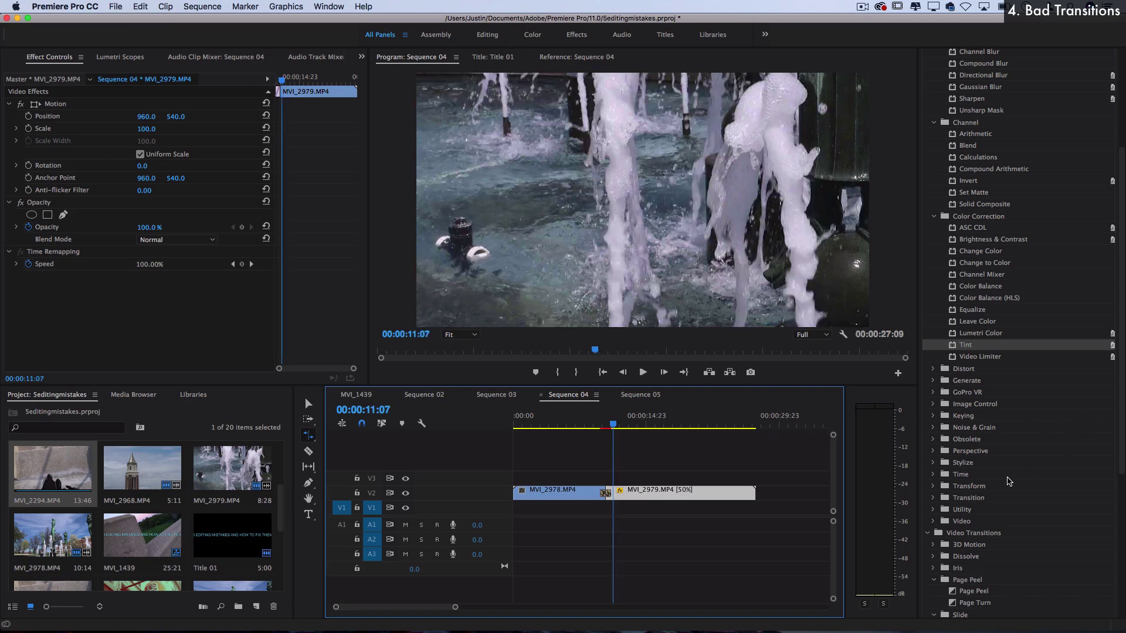
Apply Page Peel from Video Transitions to the cut between MVI_2978 and MVI_2979.
scroll(1009, 481, "down", 5)
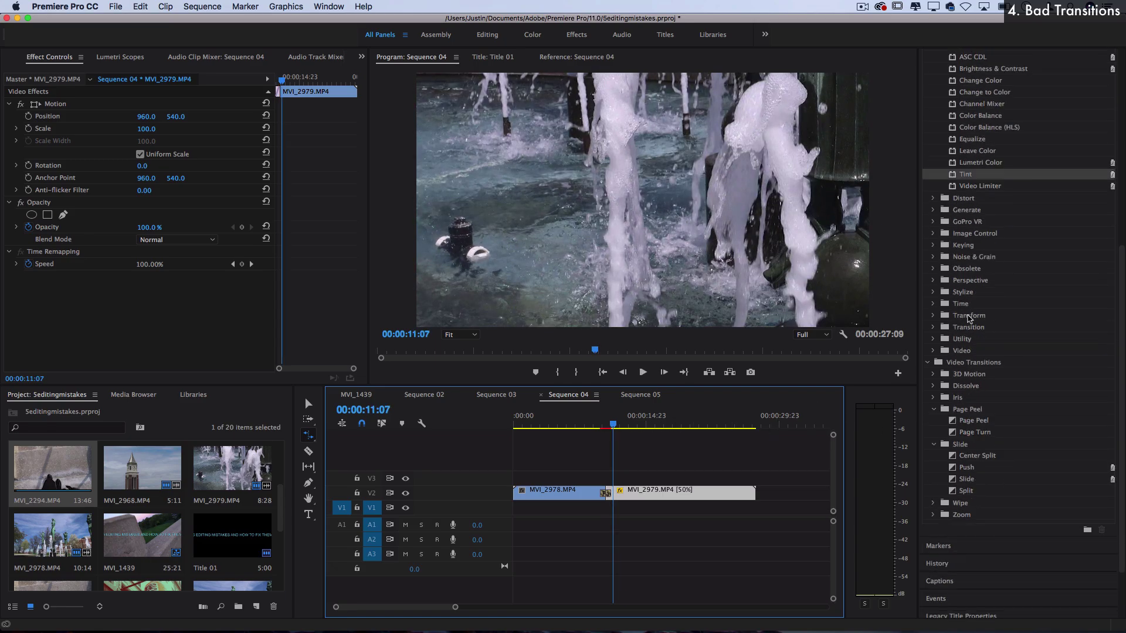
left_click(959, 363)
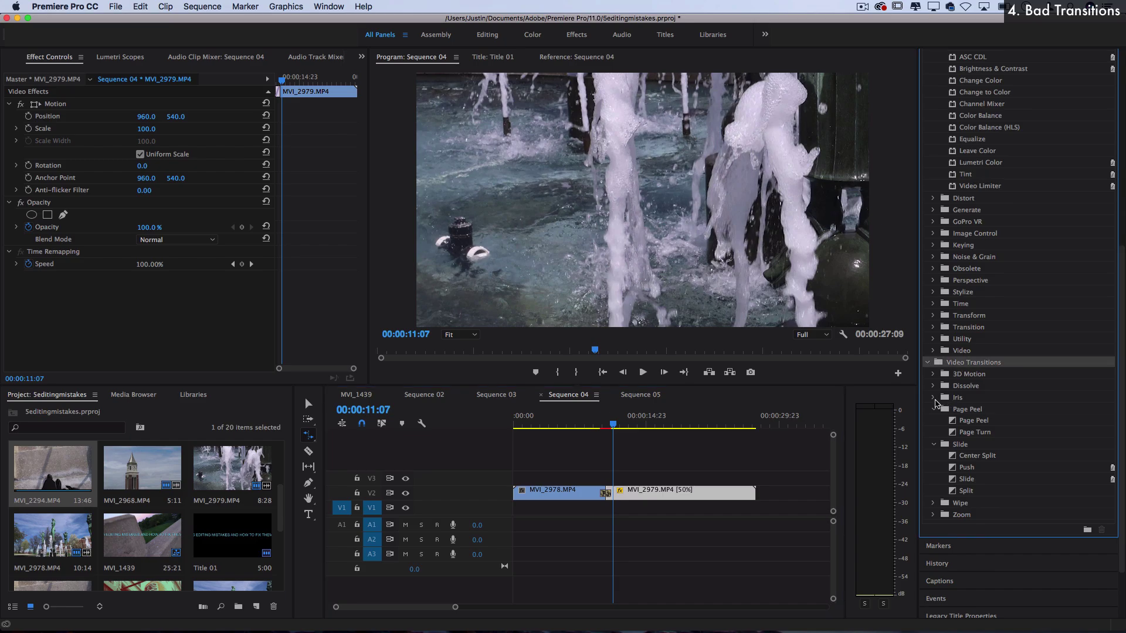
left_click_drag(973, 420, 606, 492)
Delete and re-apply Page Peel at the cut, dismiss the insufficient media warning, and play it.
key("Delete")
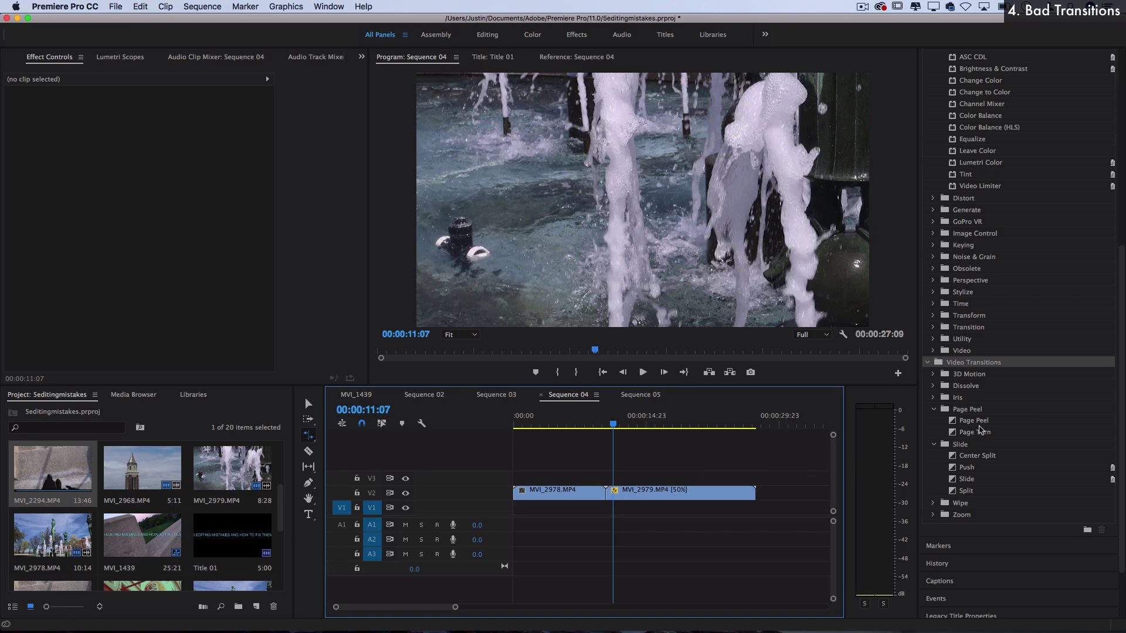
left_click_drag(979, 424, 607, 493)
left_click(654, 342)
left_click(599, 425)
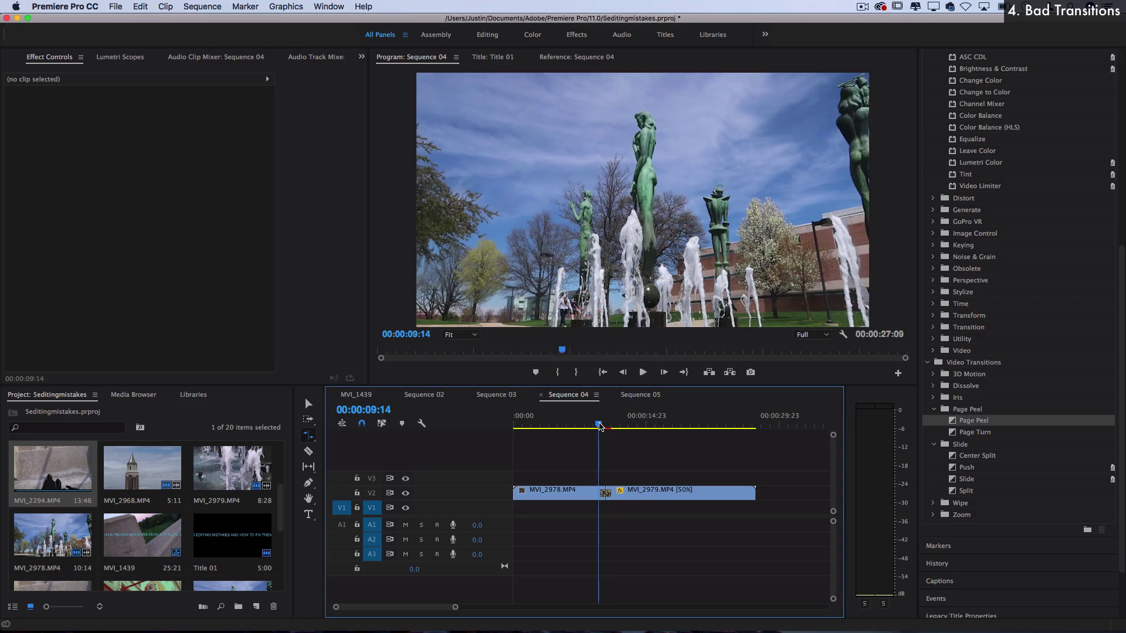
key("space")
key("space")
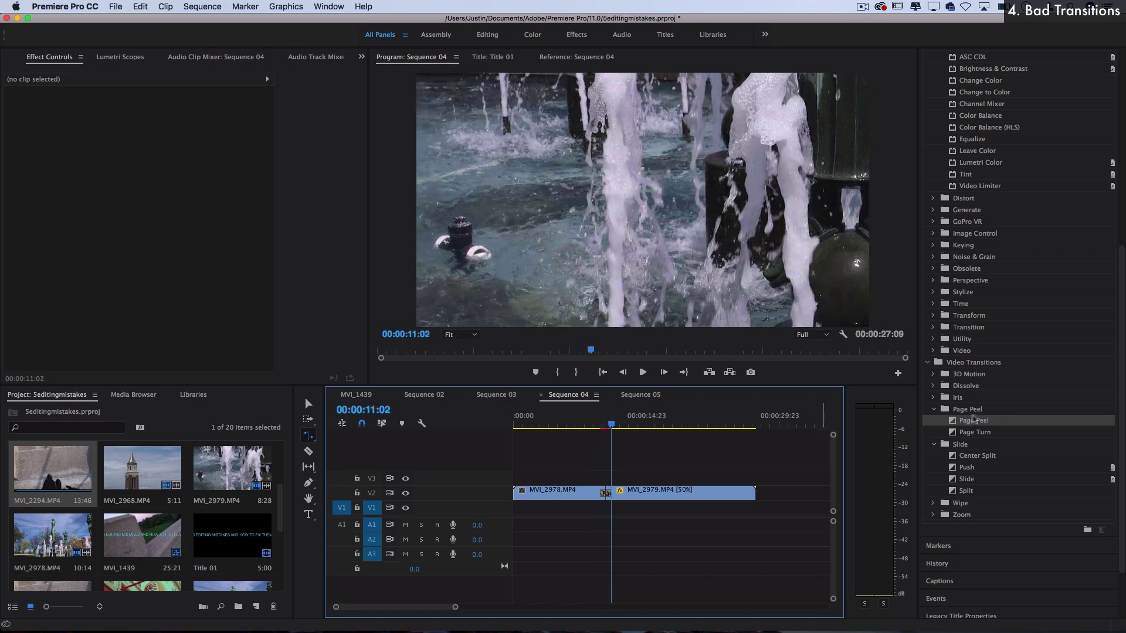
Browse the Iris transitions, selecting Iris Cross, then expand the Dissolve transitions.
left_click(936, 398)
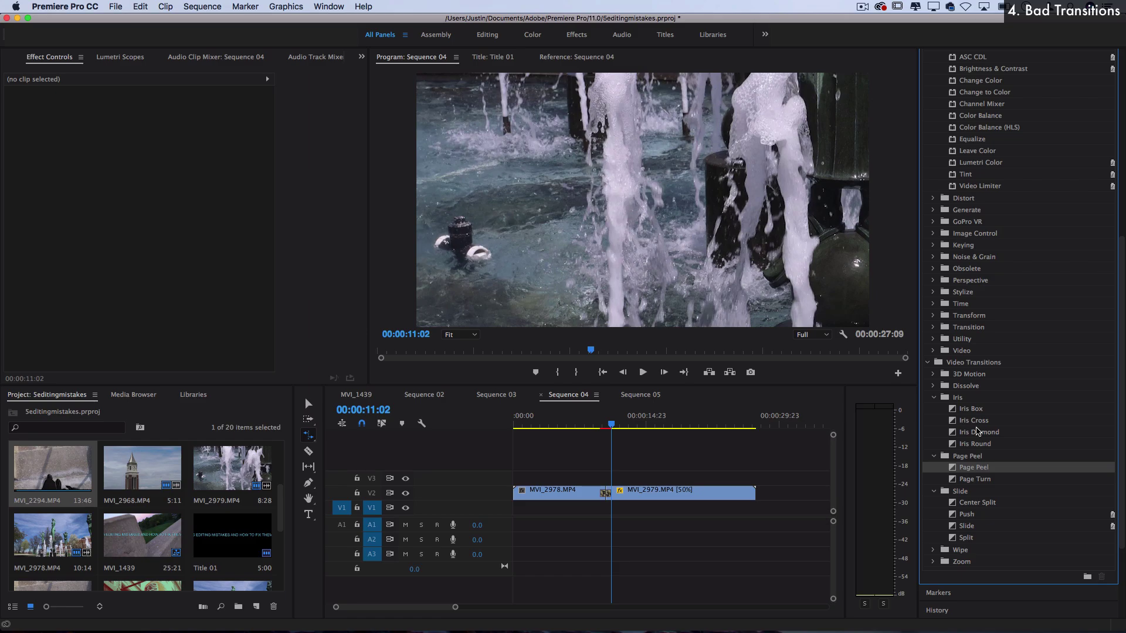
left_click(975, 422)
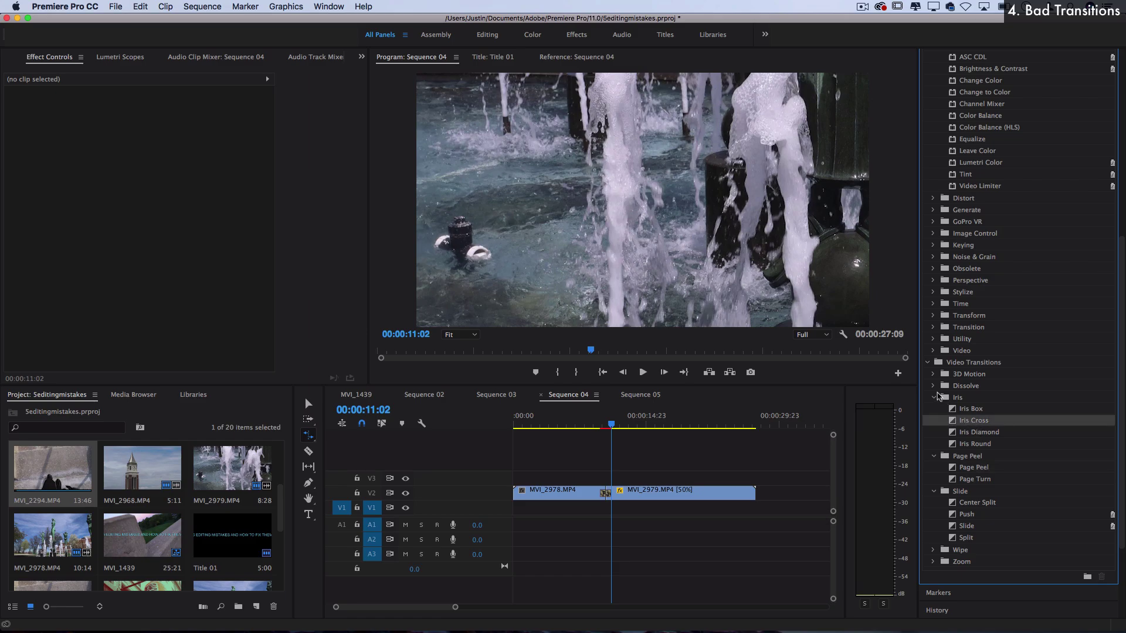
left_click(935, 387)
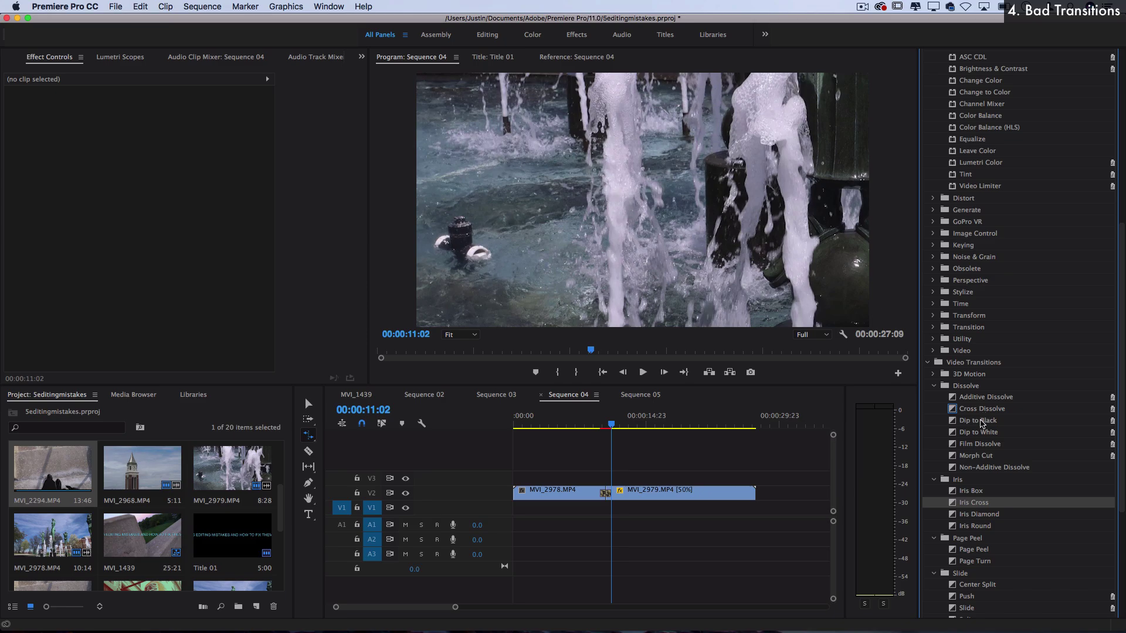
Apply Dip to Black at the cut and play it back from 00:00:09:13.
left_click_drag(982, 423, 604, 494)
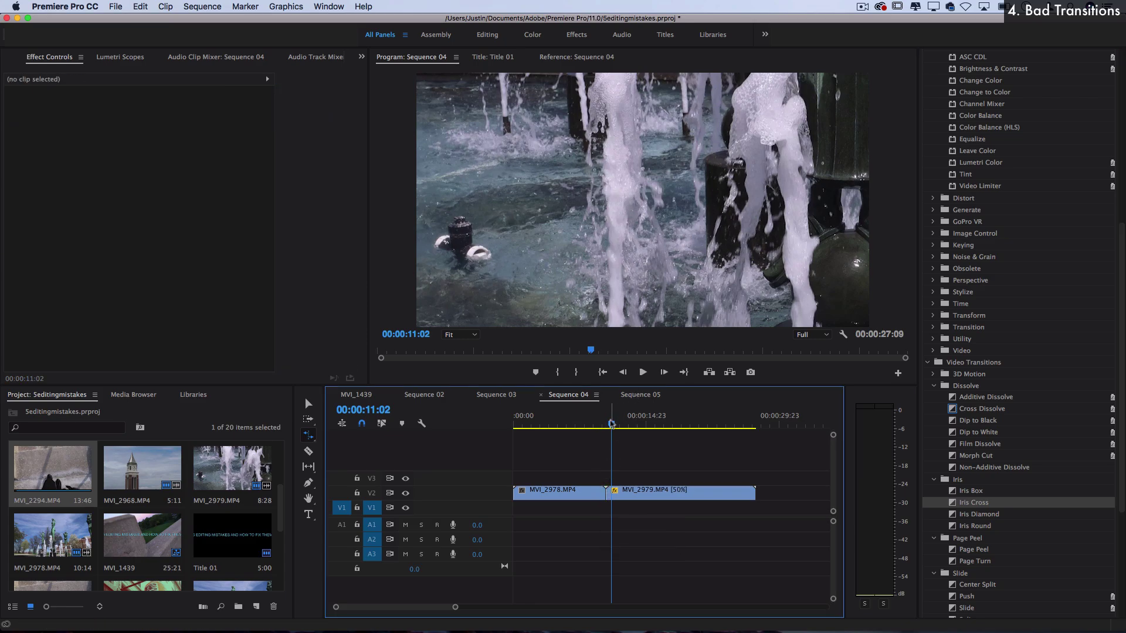
left_click(599, 425)
key("space")
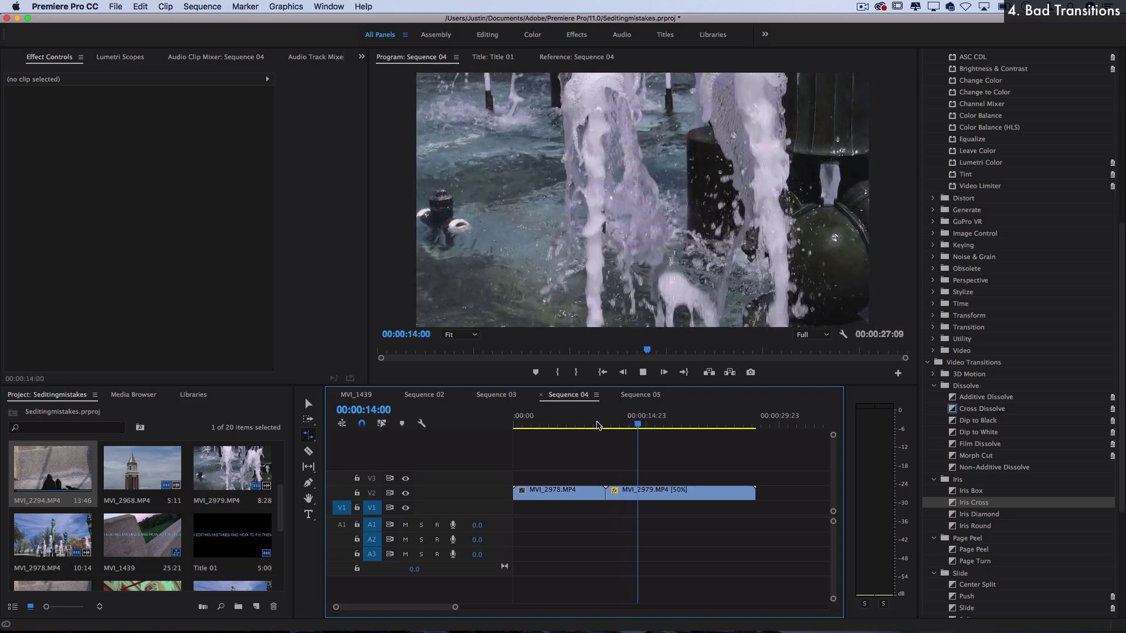
key("space")
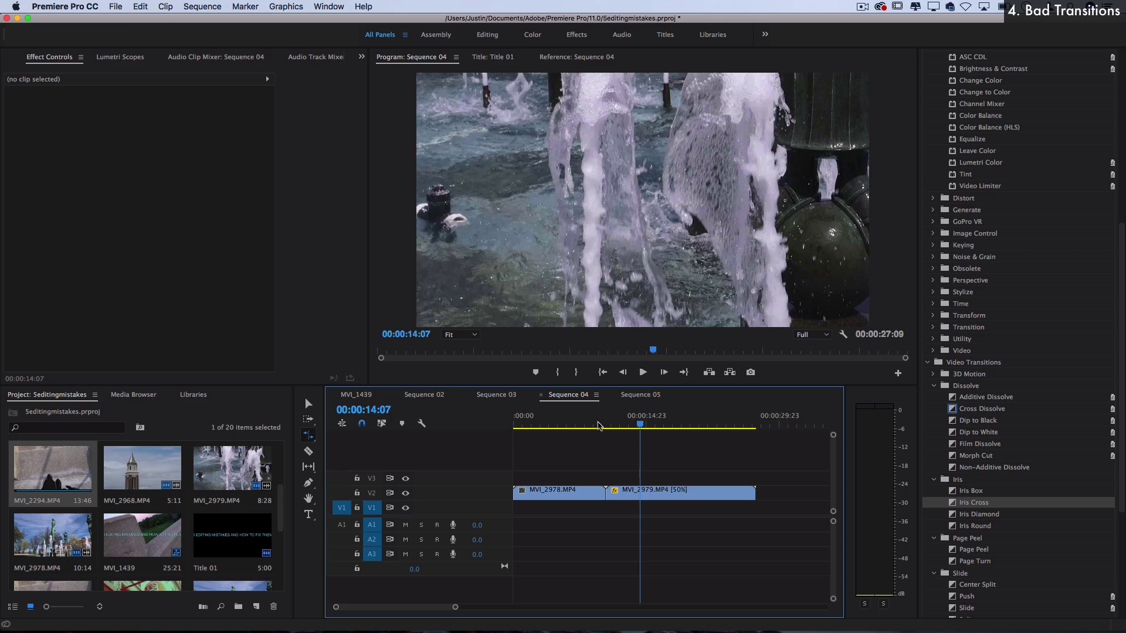
Replay from 00:00:08:22 and scrub across the cut to check the Dip to Black.
left_click(593, 427)
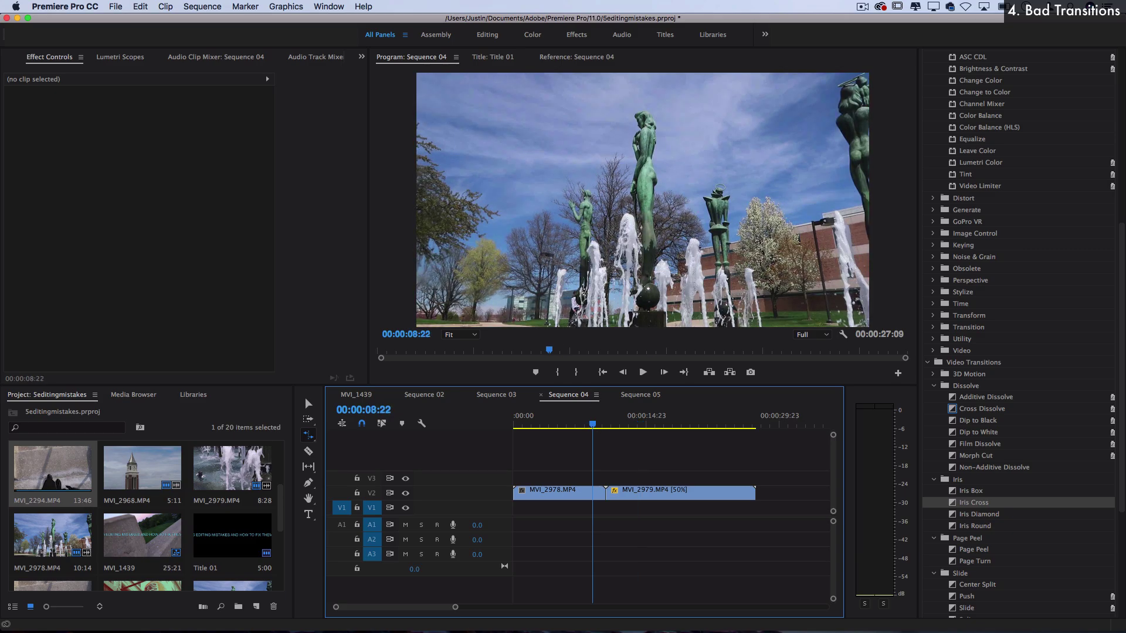
key("space")
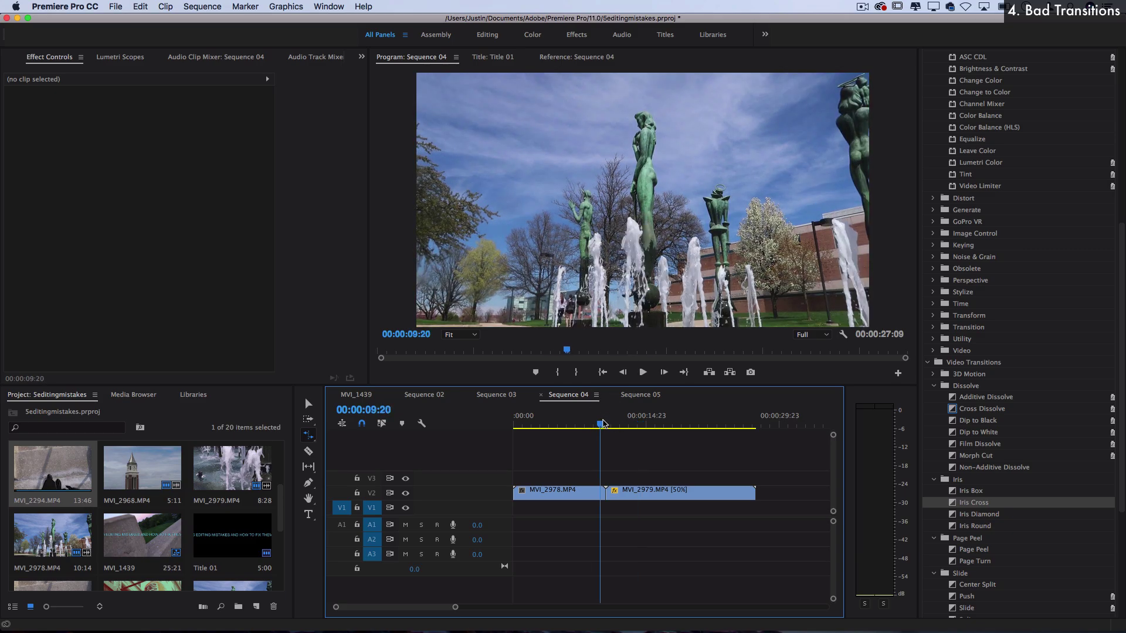
mouse_move(604, 424)
left_mouse_down()
mouse_move(624, 423)
mouse_move(602, 424)
mouse_move(611, 427)
left_mouse_up()
Apply the default Cross Dissolve at the edit point, dismissing the insufficient media warning, and play it.
key("v")
right_click(604, 496)
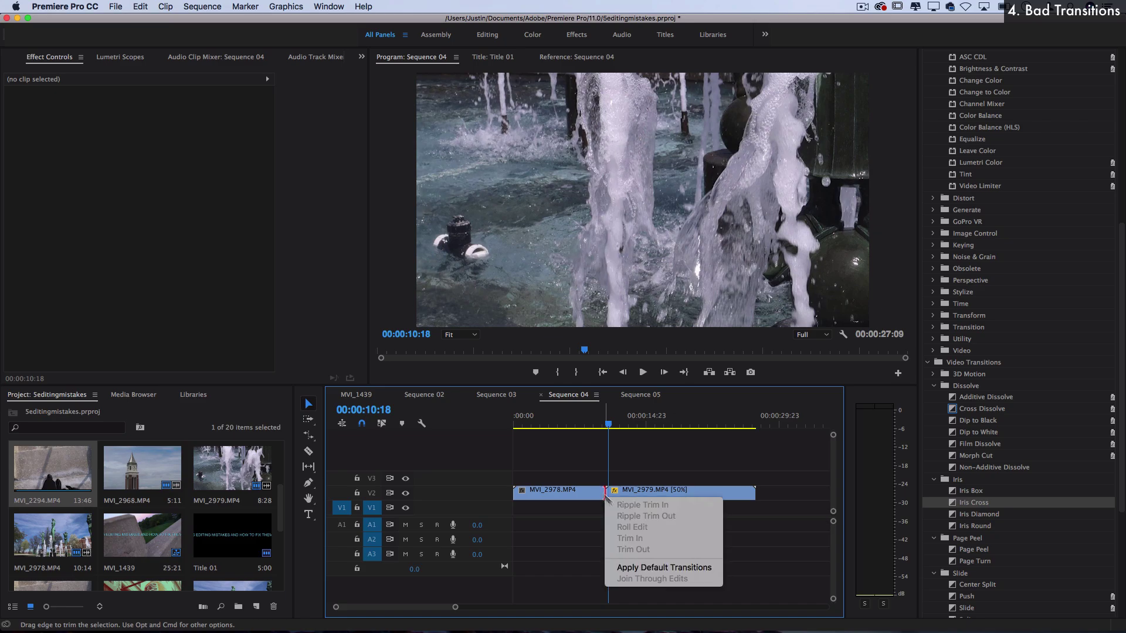
left_click(650, 568)
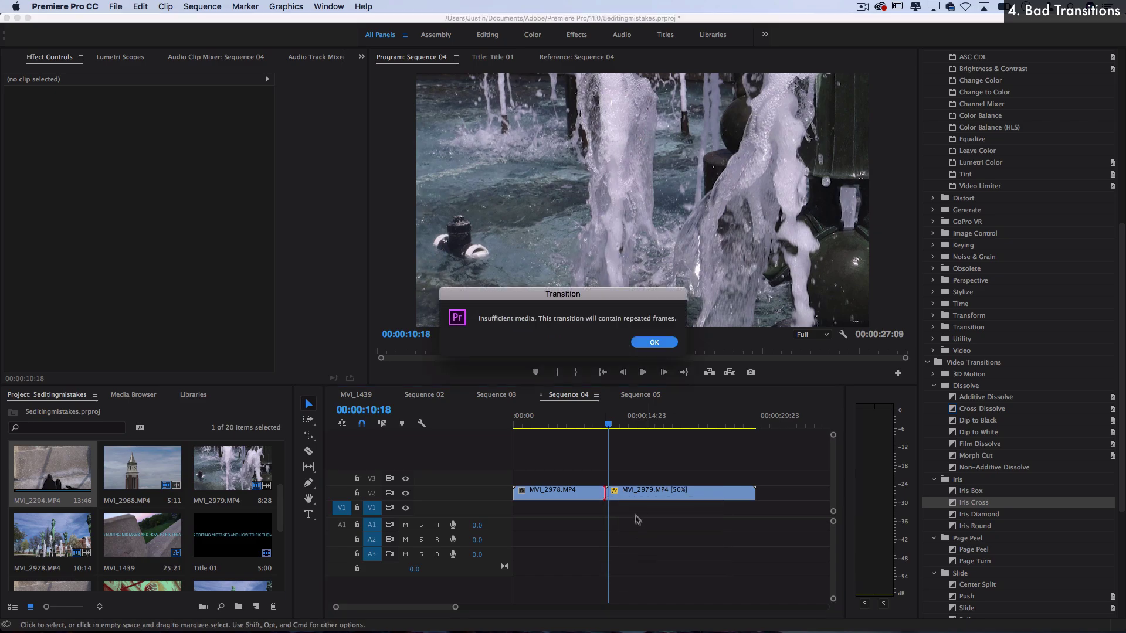
left_click(653, 343)
left_click(602, 424)
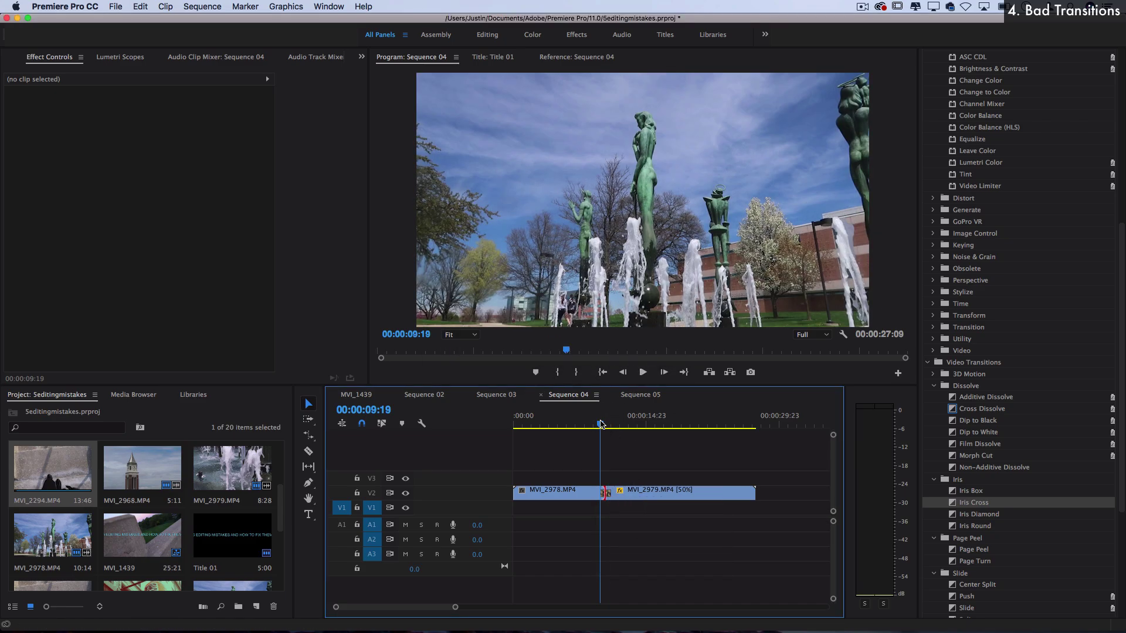
key("space")
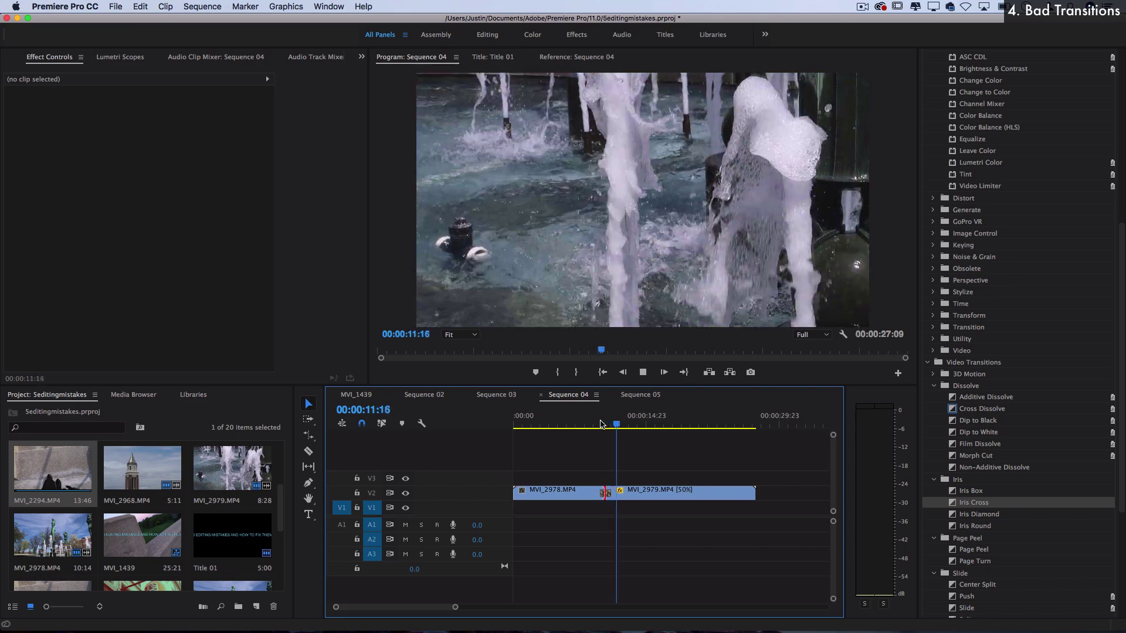
key("space")
Replace the Cross Dissolve with Dip to White, then scrub and play through it.
left_click(608, 496)
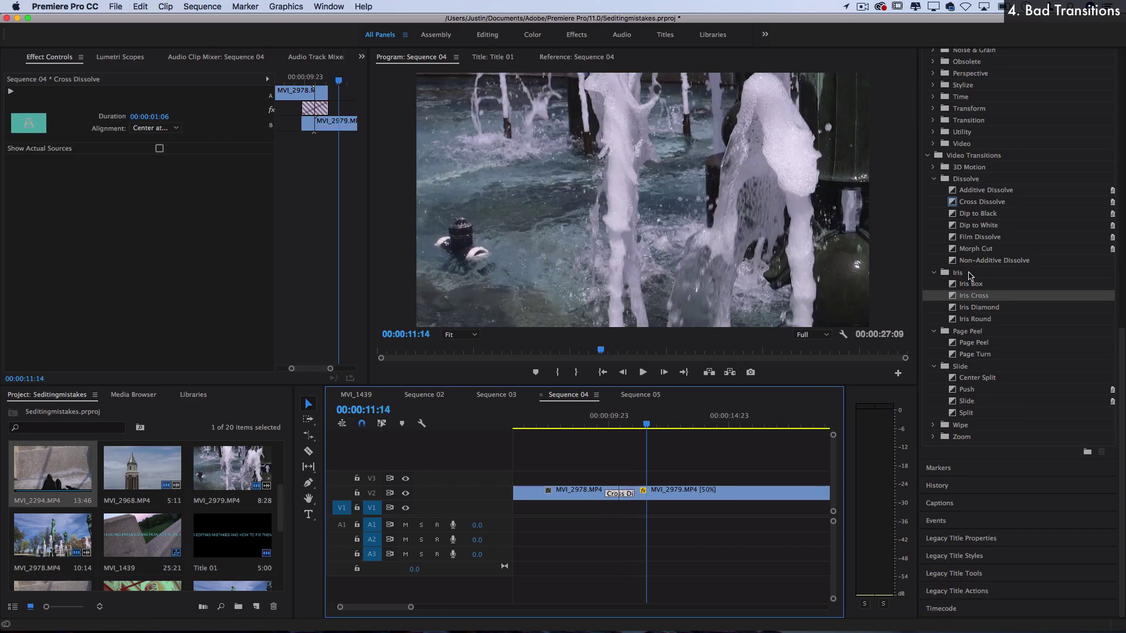
left_click(967, 238)
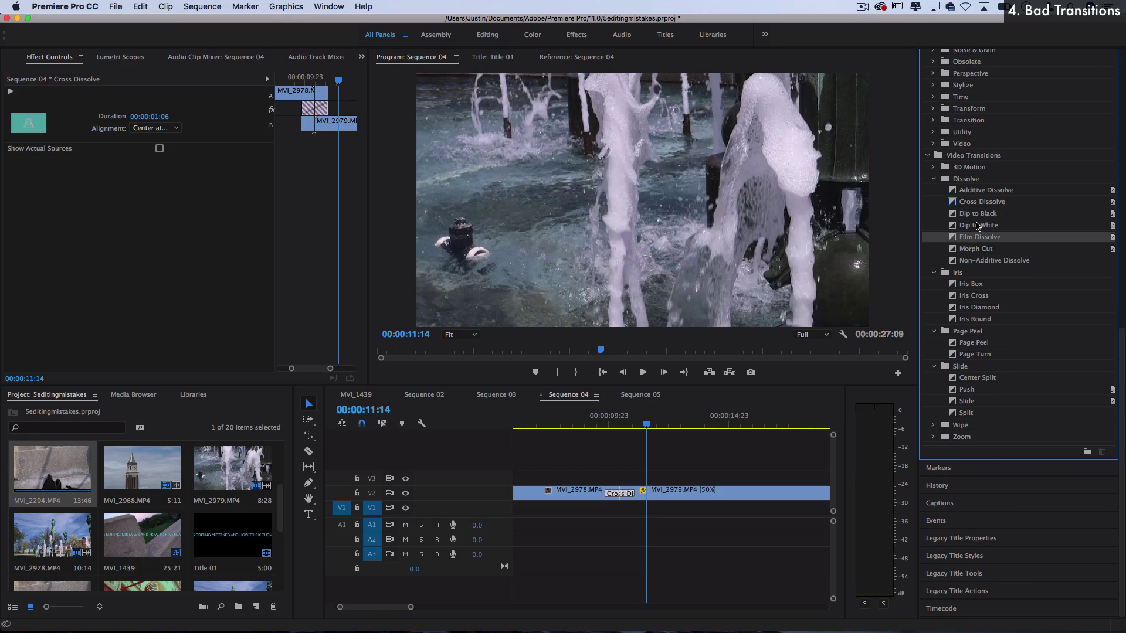
left_click_drag(978, 226, 617, 496)
left_click_drag(610, 424, 613, 423)
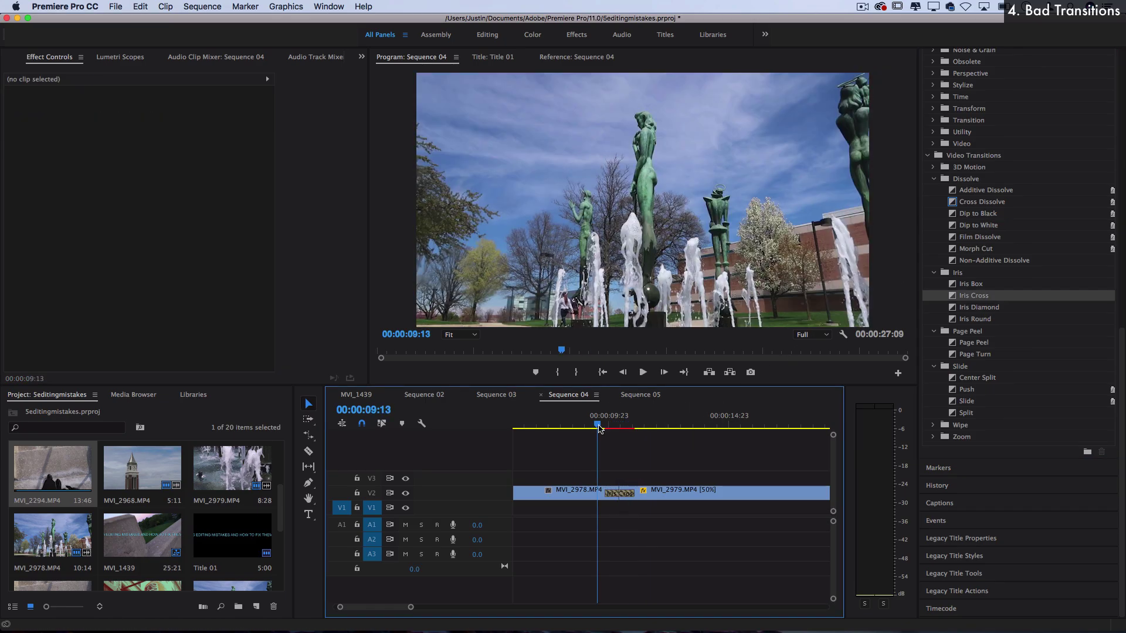
key("space")
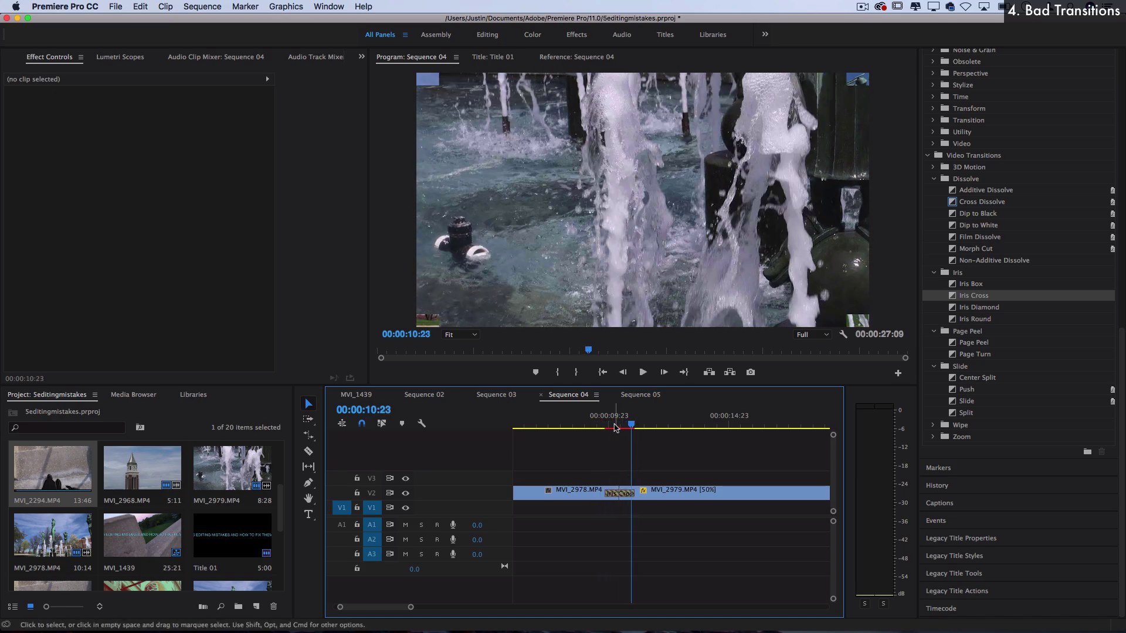
left_click(613, 427)
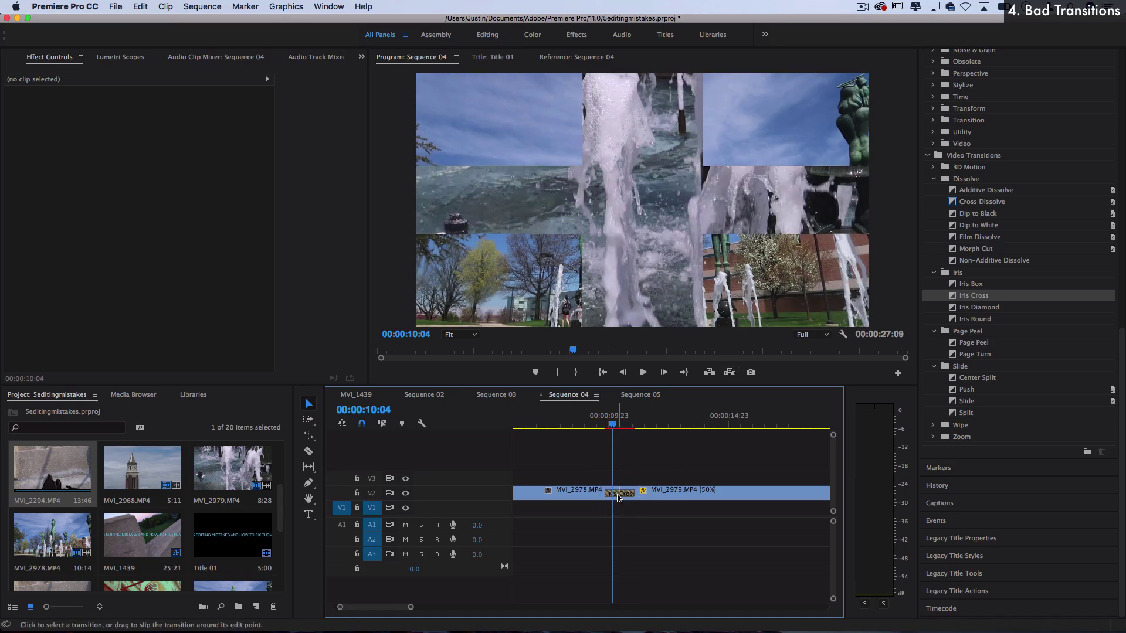
Set the Iris Cross End to 63.7, preview it, and switch to Sequence 05.
left_click(617, 493)
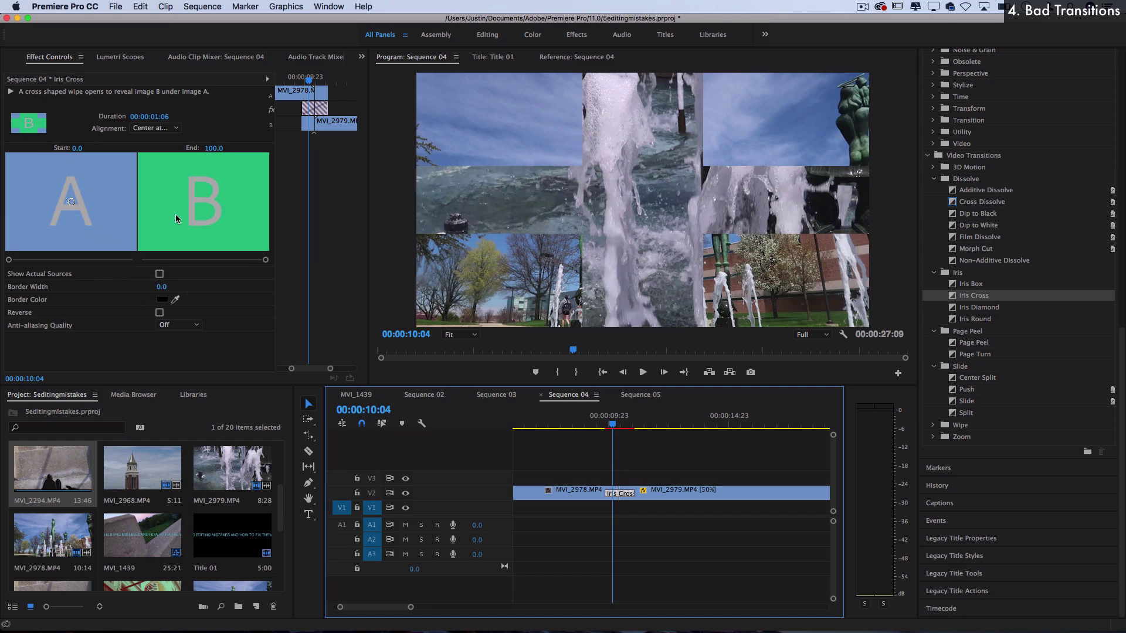
left_click_drag(226, 262, 219, 261)
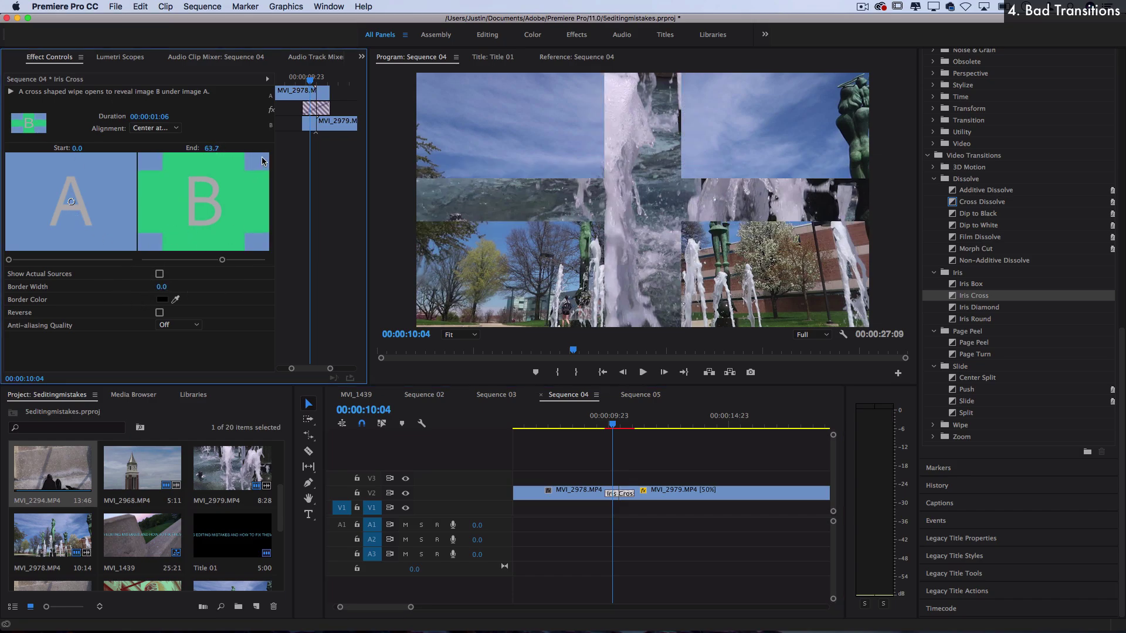
key("space")
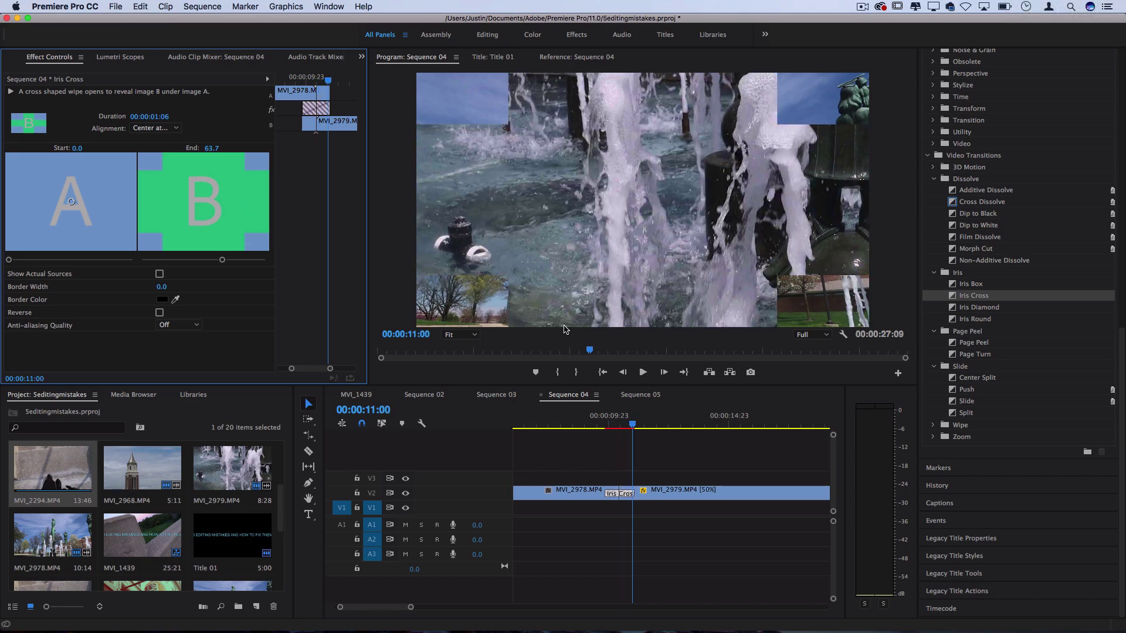
left_click(641, 395)
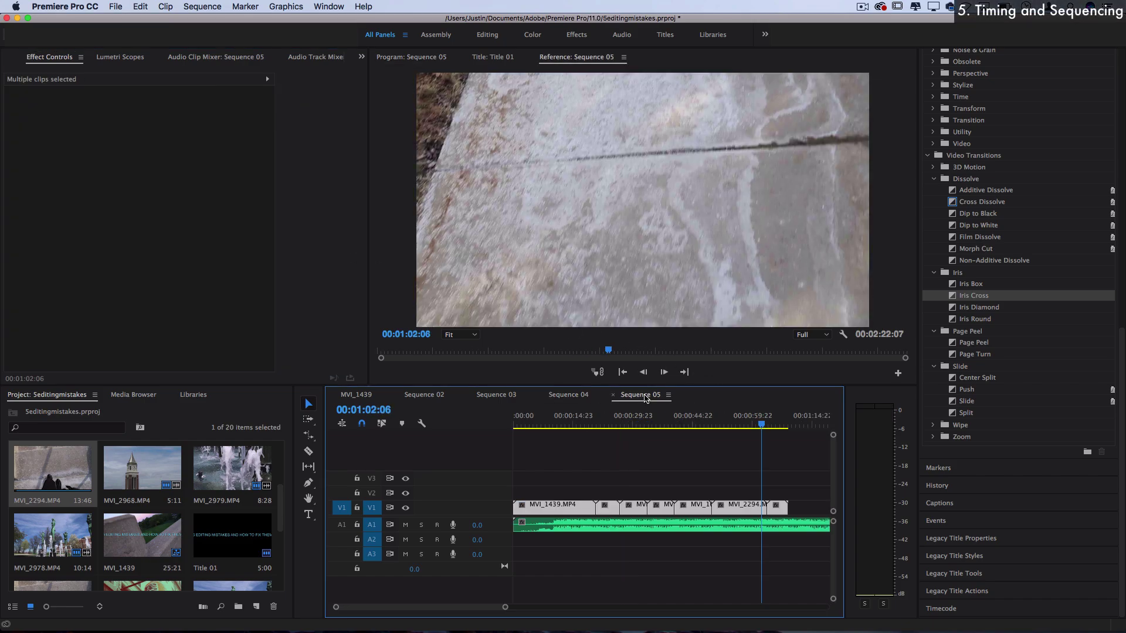
Play Sequence 05 from about nine seconds, then from the start up to about 19 seconds.
left_click(553, 428)
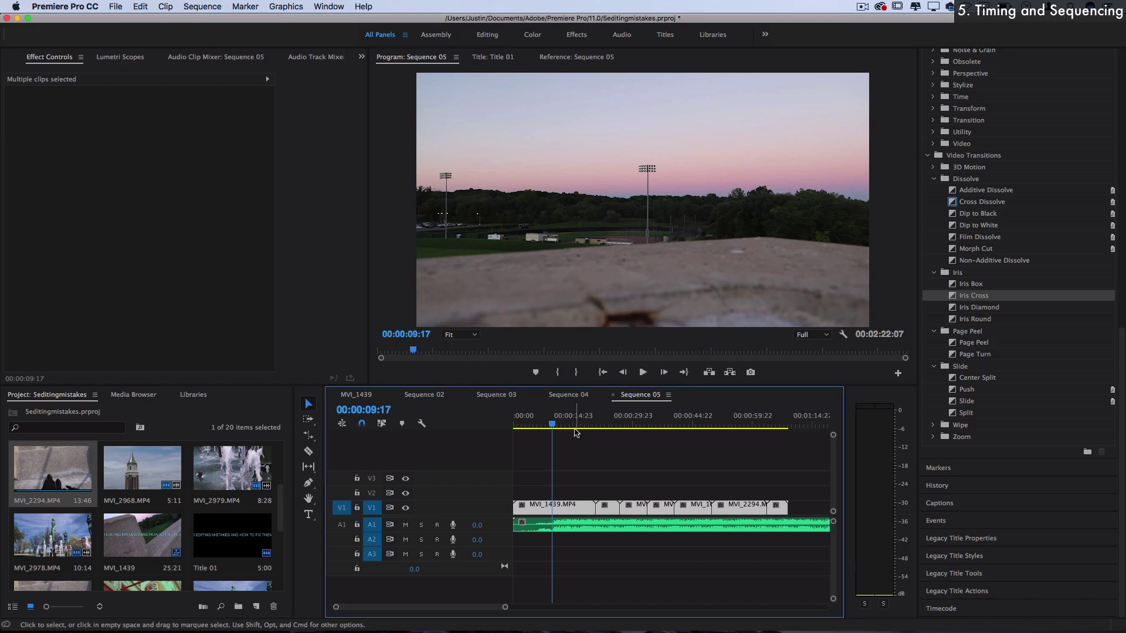
key("space")
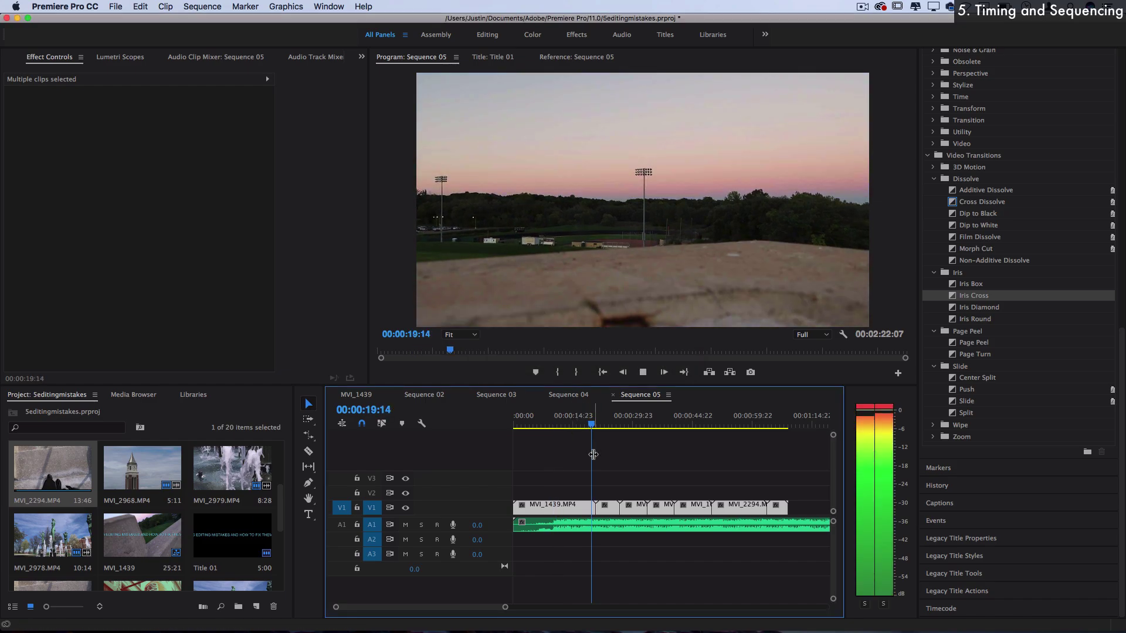
key("space")
key("Home")
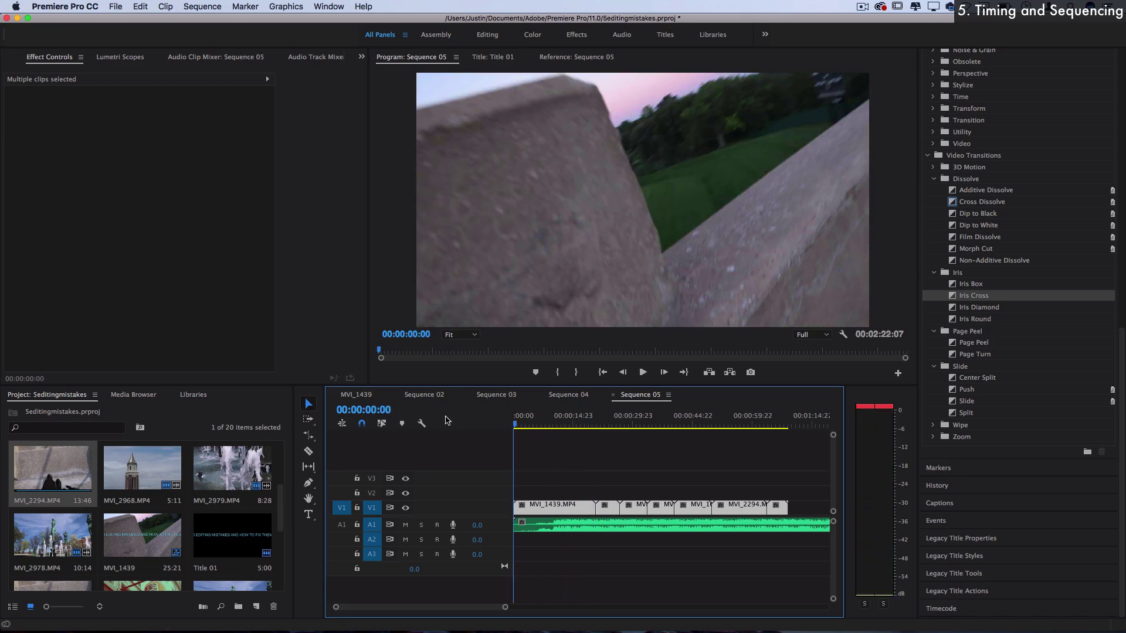
key("space")
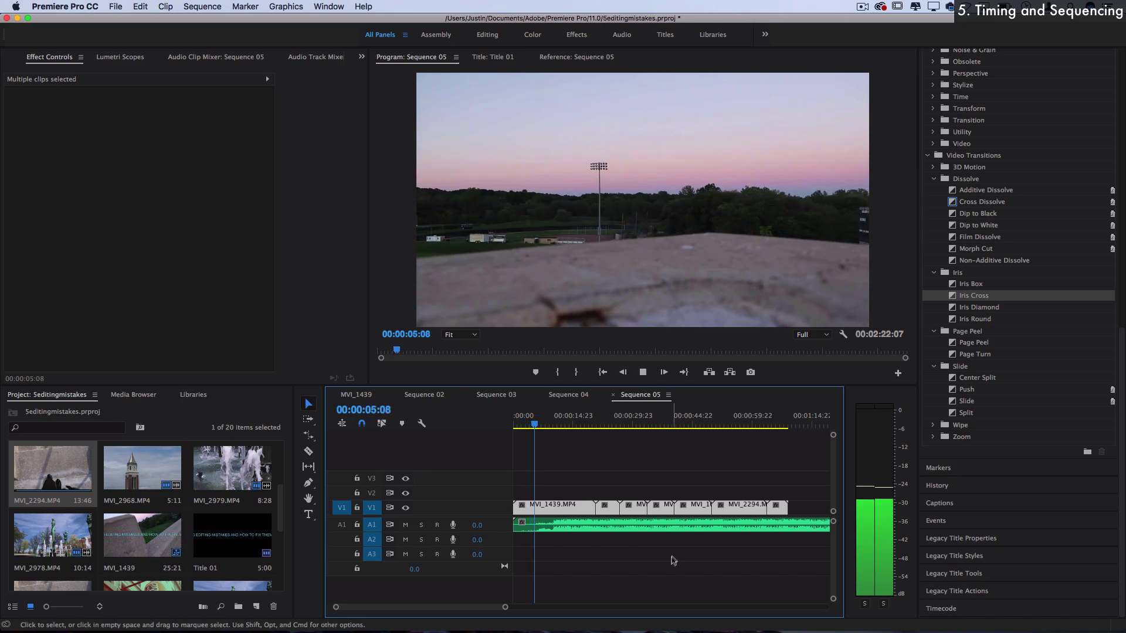
left_click_drag(579, 426, 591, 428)
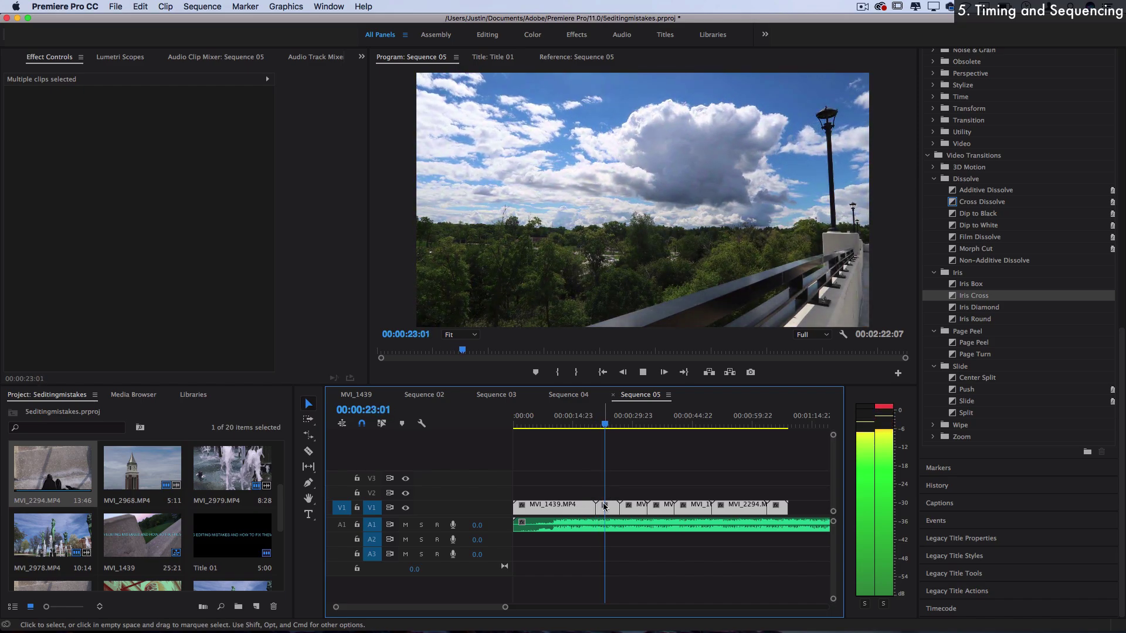
Delete the V1 video clips and add MVI_1439 through MVI_1661 to V2 above the music.
key("Delete")
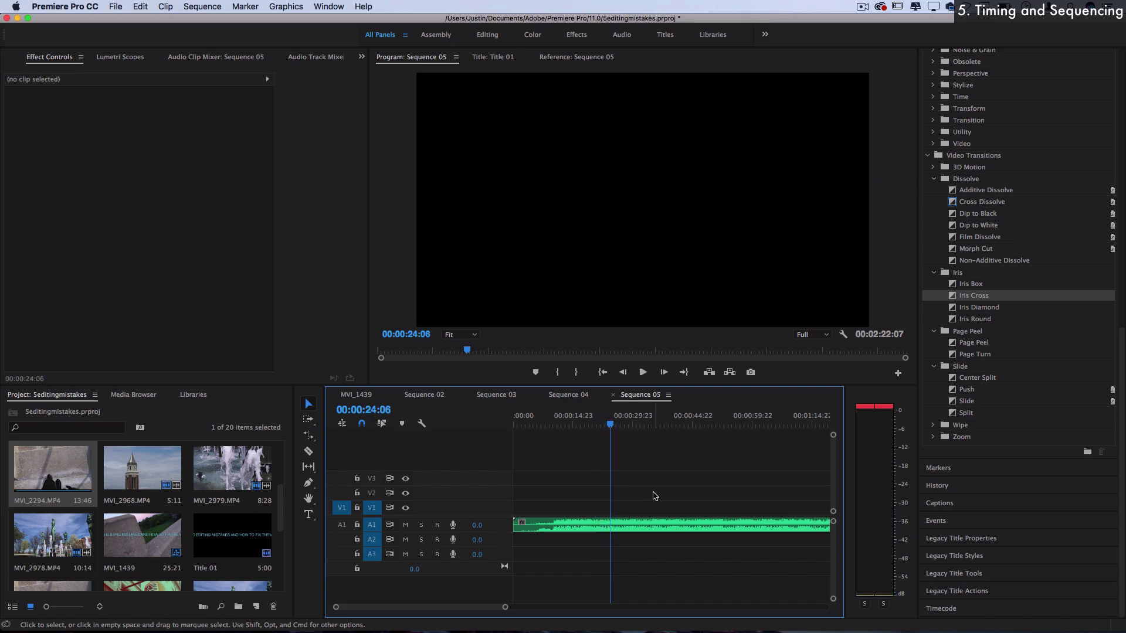
scroll(135, 531, "up", 3)
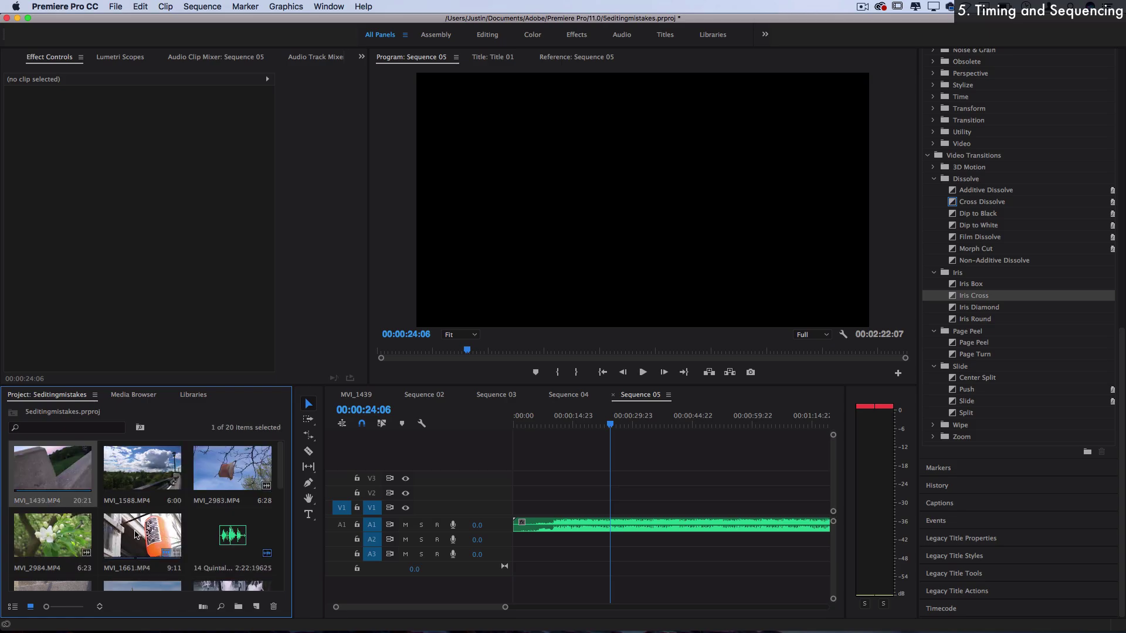
left_click(135, 534, "shift")
left_click_drag(134, 534, 523, 498)
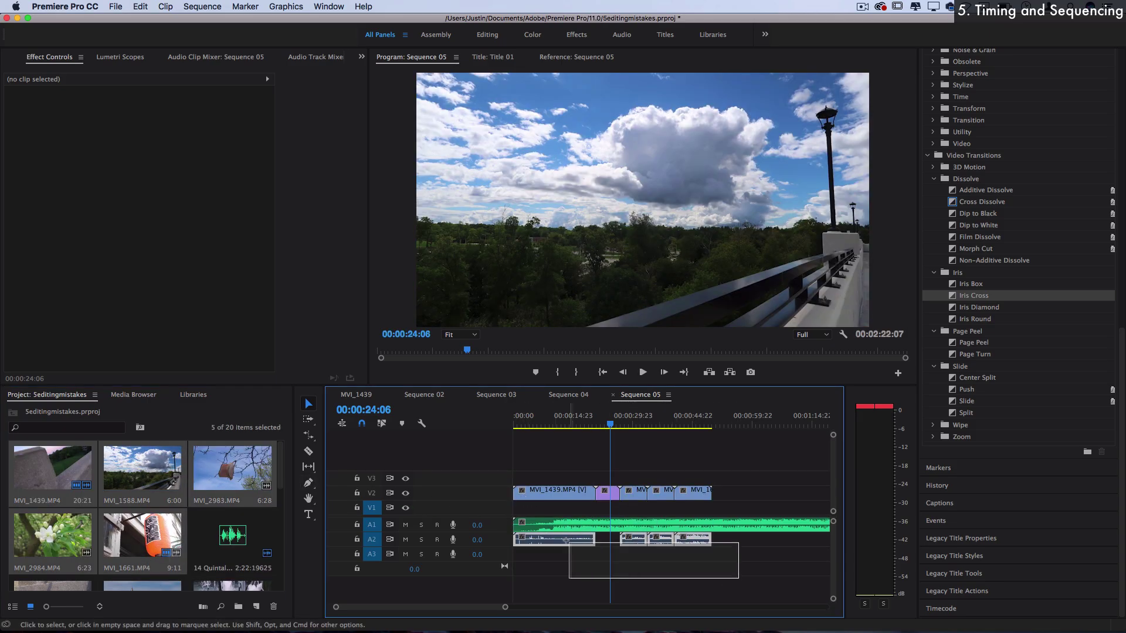
Move MVI_1588 earlier to start on the beat at 00:00:10:04.
key("space")
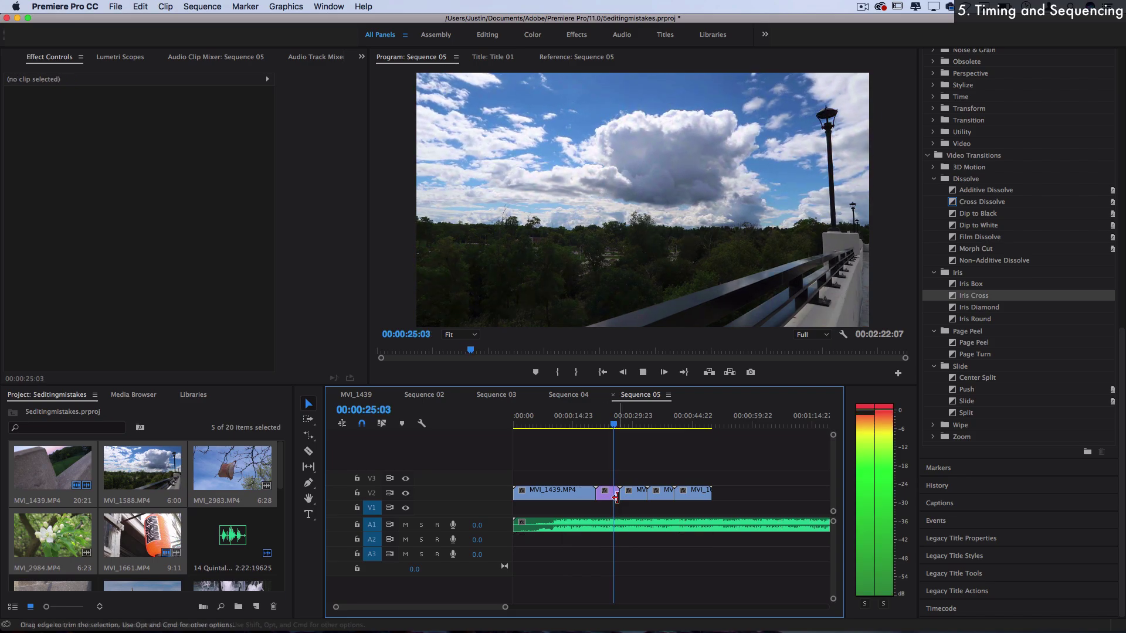
key("=")
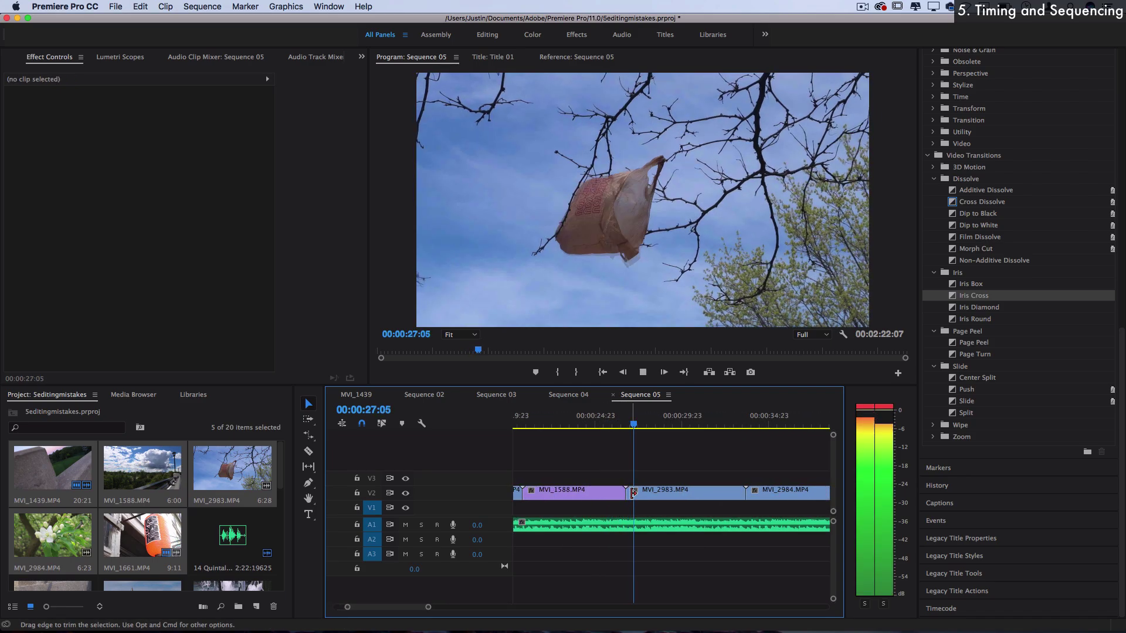
key("space")
key("minus")
key("minus")
key("minus")
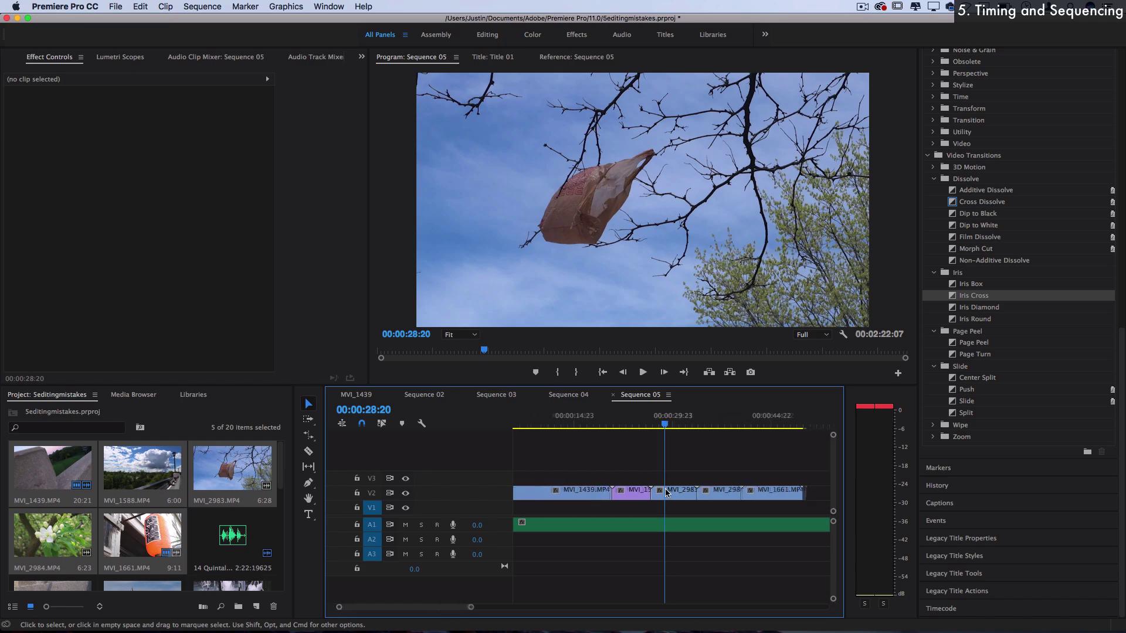
left_click(543, 422)
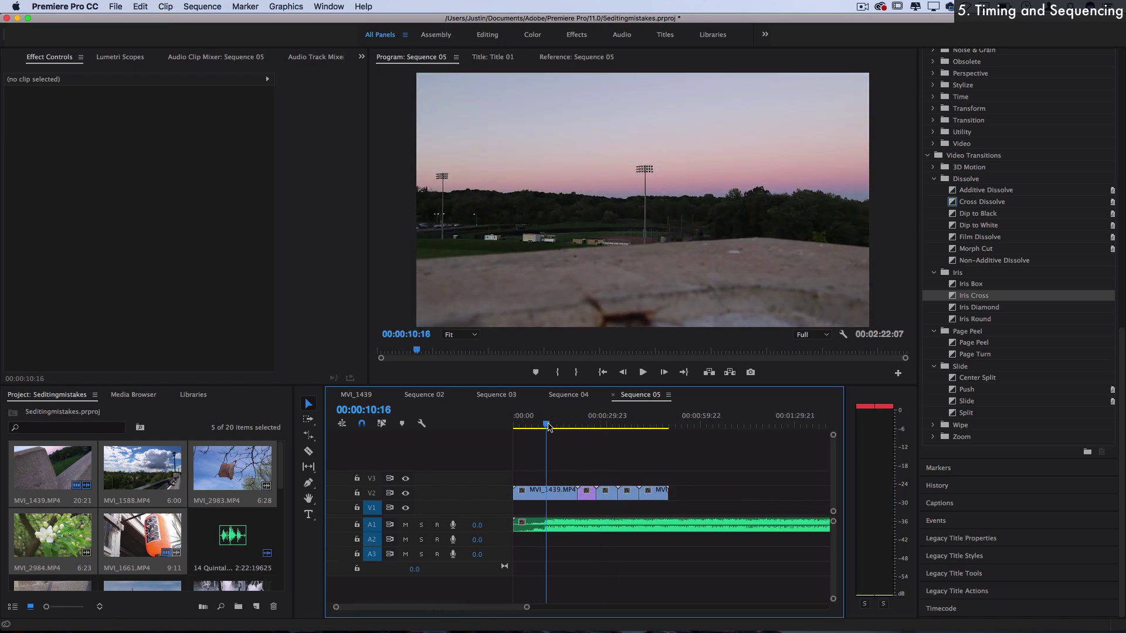
key("equal")
key("equal")
key("equal")
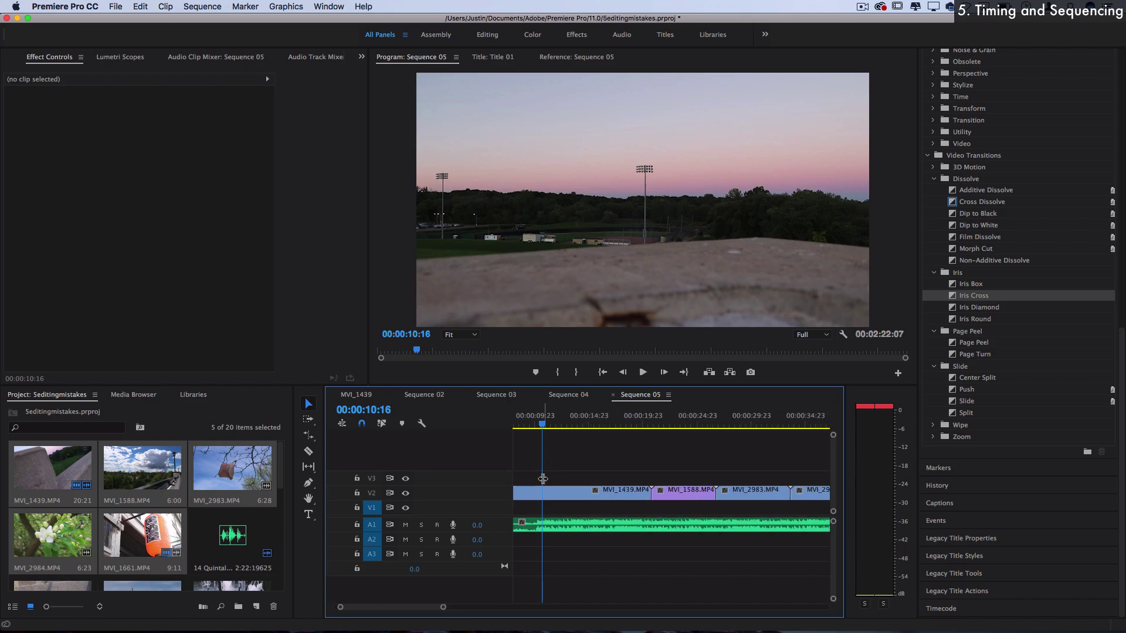
left_click_drag(534, 432, 540, 430)
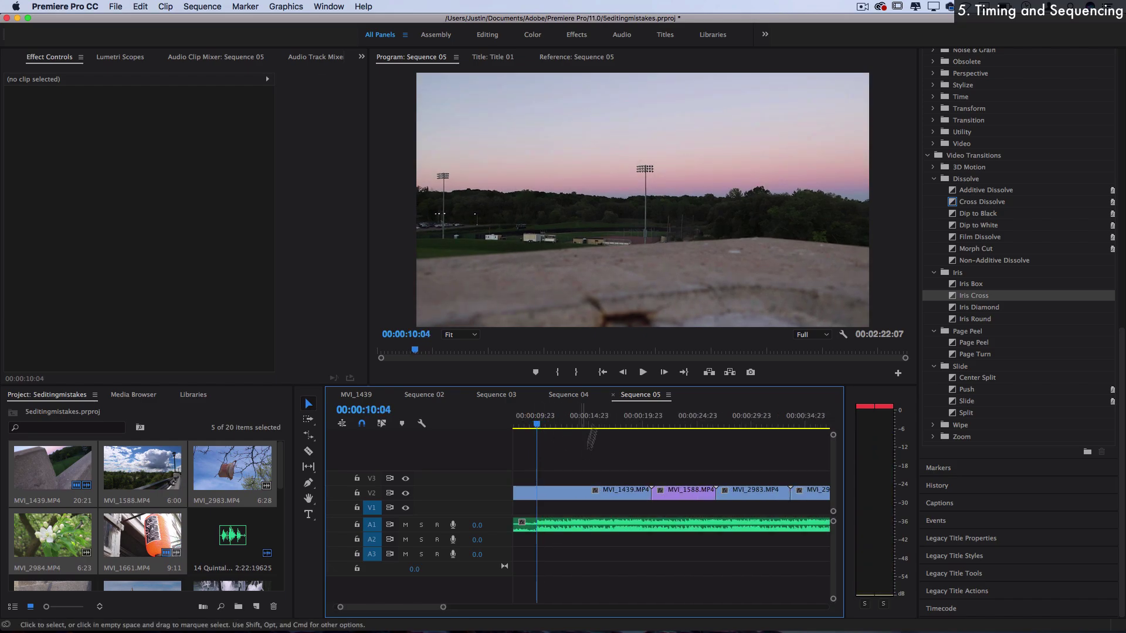
left_click_drag(682, 499, 568, 498)
left_click(531, 424)
Ripple-trim MVI_1588's end at the next beat with W and play back the trim.
key("space")
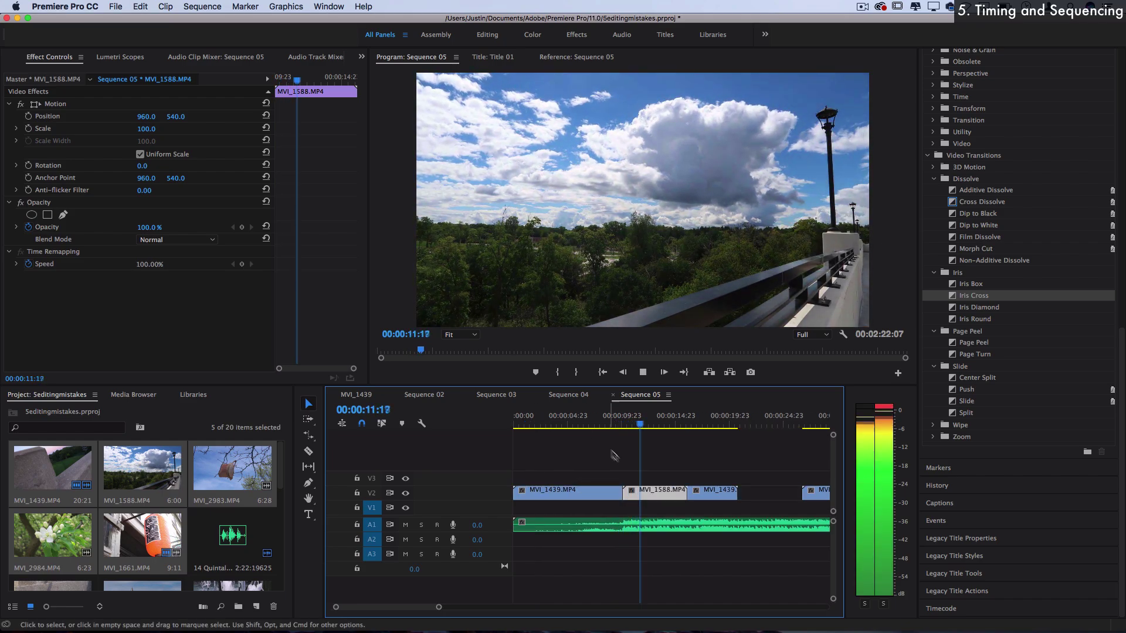
key("space")
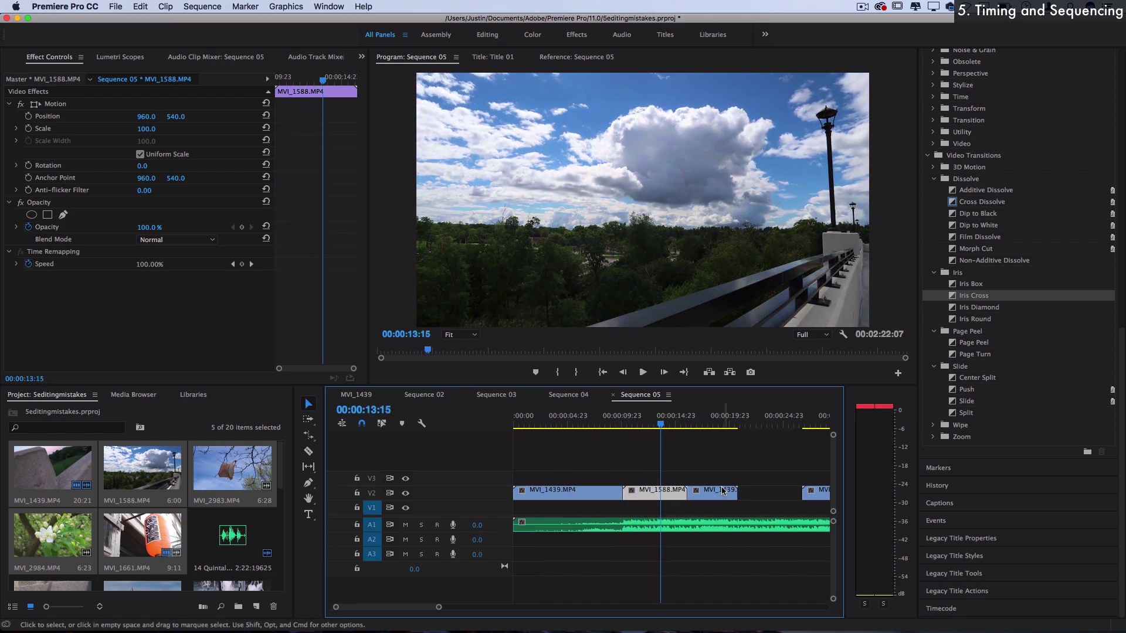
key("w")
left_click(655, 421)
key("space")
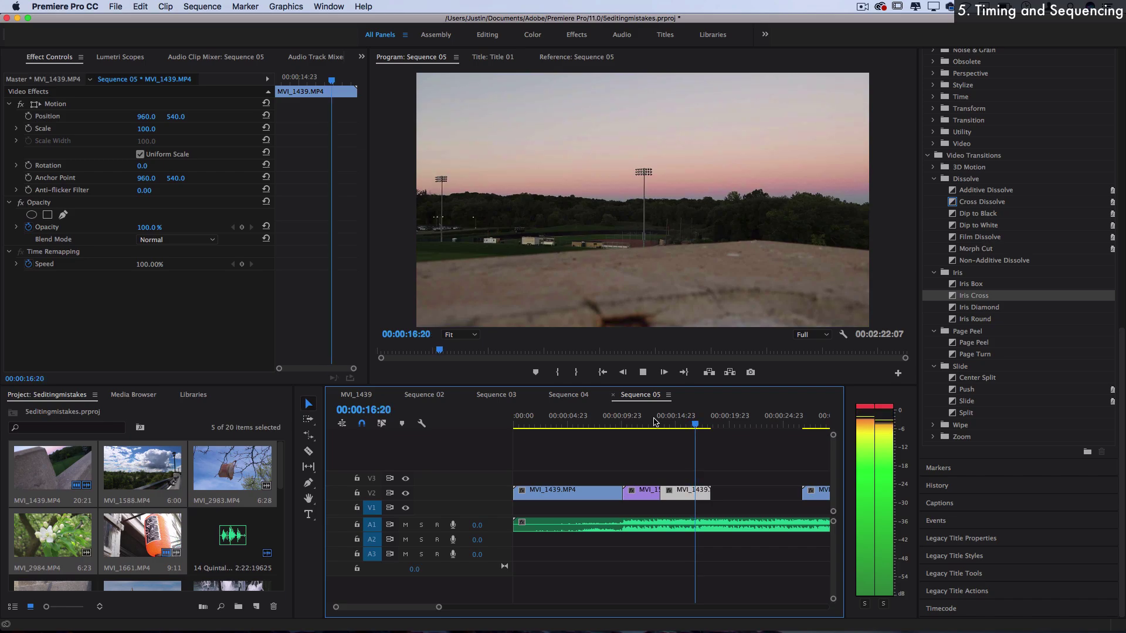
key("space")
Shift MVI_2983, MVI_2984 and MVI_1661 left so the V2 clips sit back-to-back.
key("minus")
left_click_drag(639, 493, 607, 497)
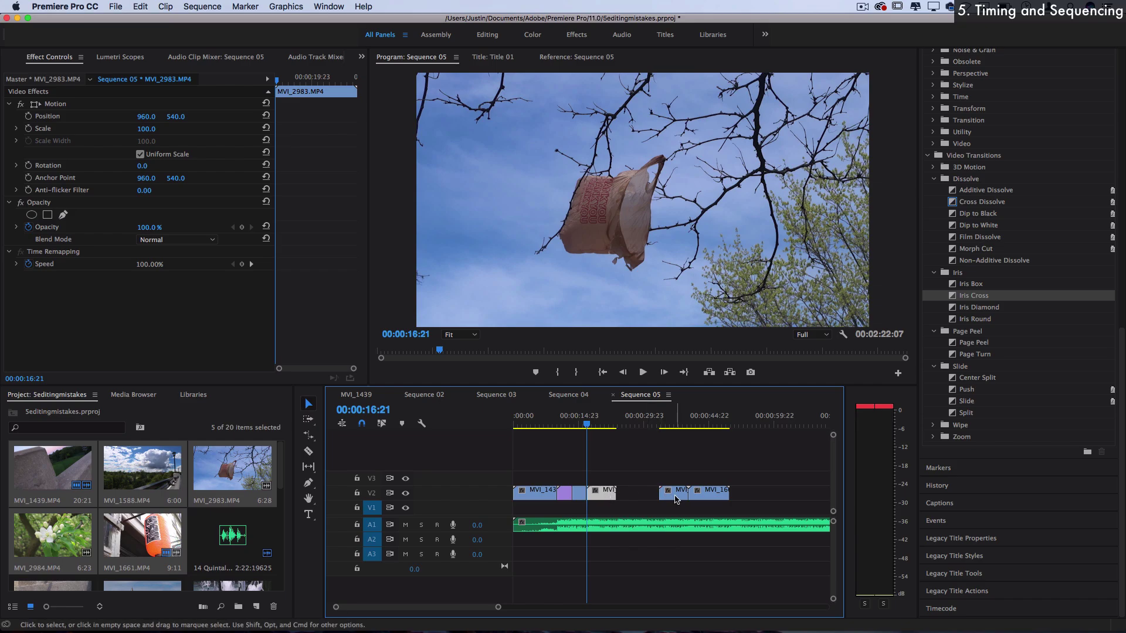
left_click_drag(676, 499, 633, 499)
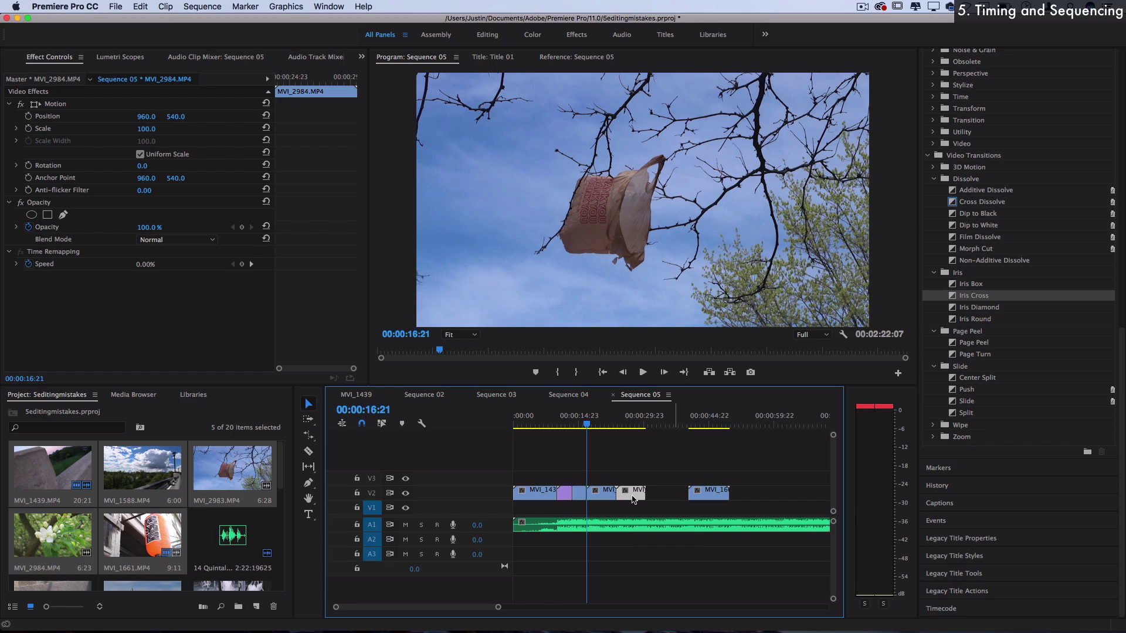
left_click_drag(710, 497, 680, 479)
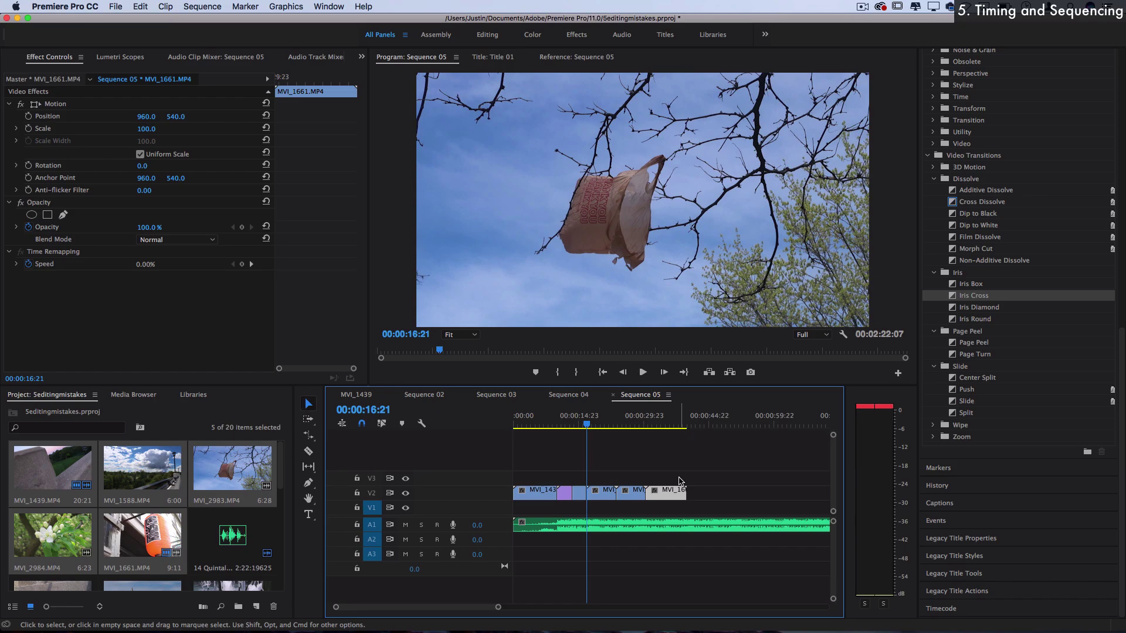